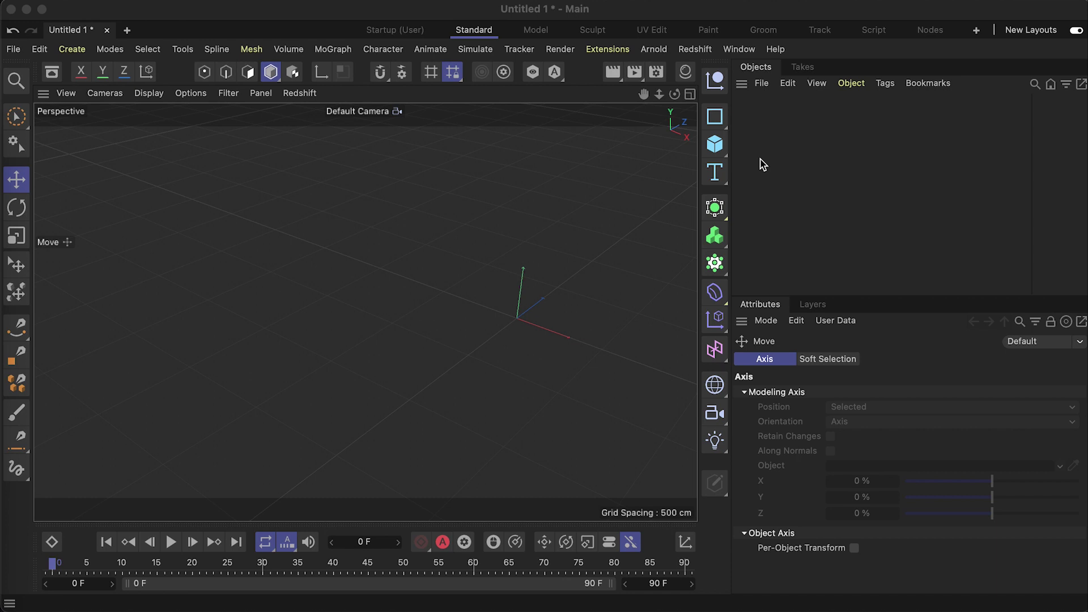
- Add a cube primitive and duplicate it along the X axis into a row of five evenly spaced cubes
{"action": "left_click", "coordinate": [714, 145]}
{"action": "left_click_drag", "start_coordinate": [561, 335], "coordinate": [283, 233]}
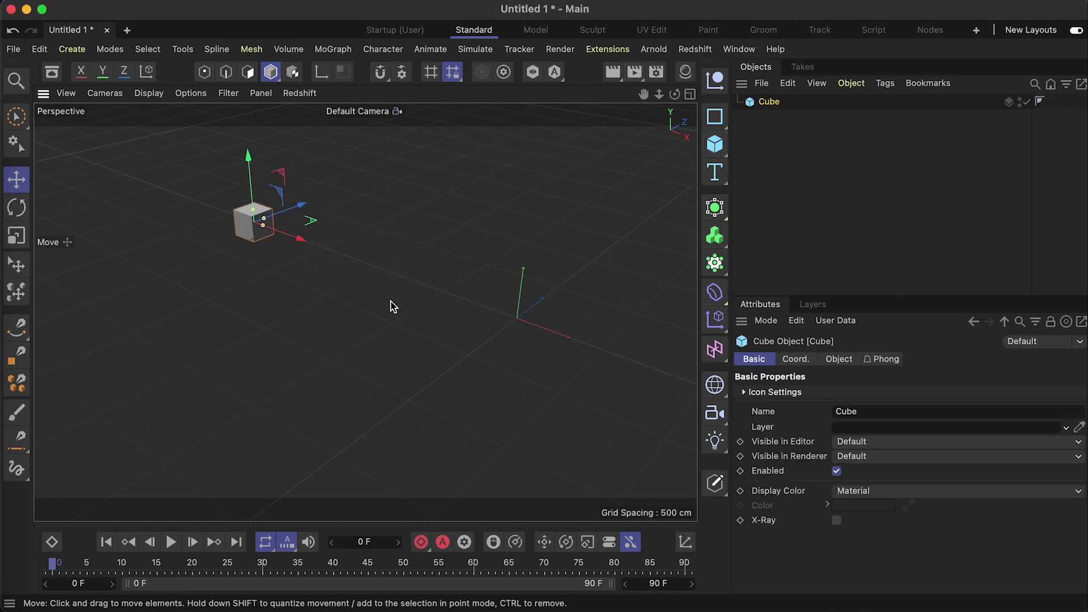
{"action": "middle_click_drag", "start_coordinate": [464, 306], "coordinate": [377, 305], "text": "alt"}
{"action": "left_click_drag", "start_coordinate": [376, 306], "coordinate": [349, 306], "text": "alt"}
{"action": "left_click_drag", "start_coordinate": [207, 259], "coordinate": [509, 369], "text": "ctrl"}
{"action": "middle_click_drag", "start_coordinate": [457, 374], "coordinate": [529, 352], "text": "alt"}
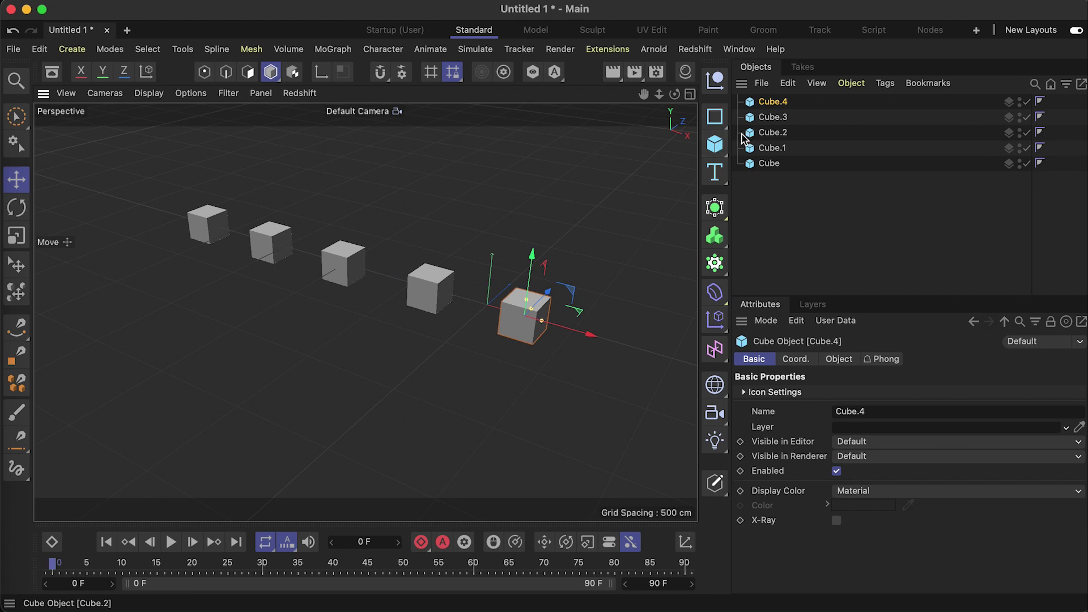
- Add a sphere primitive in front of the cubes and duplicate it into a row of four spheres
{"action": "left_click_drag", "start_coordinate": [715, 145], "coordinate": [708, 235]}
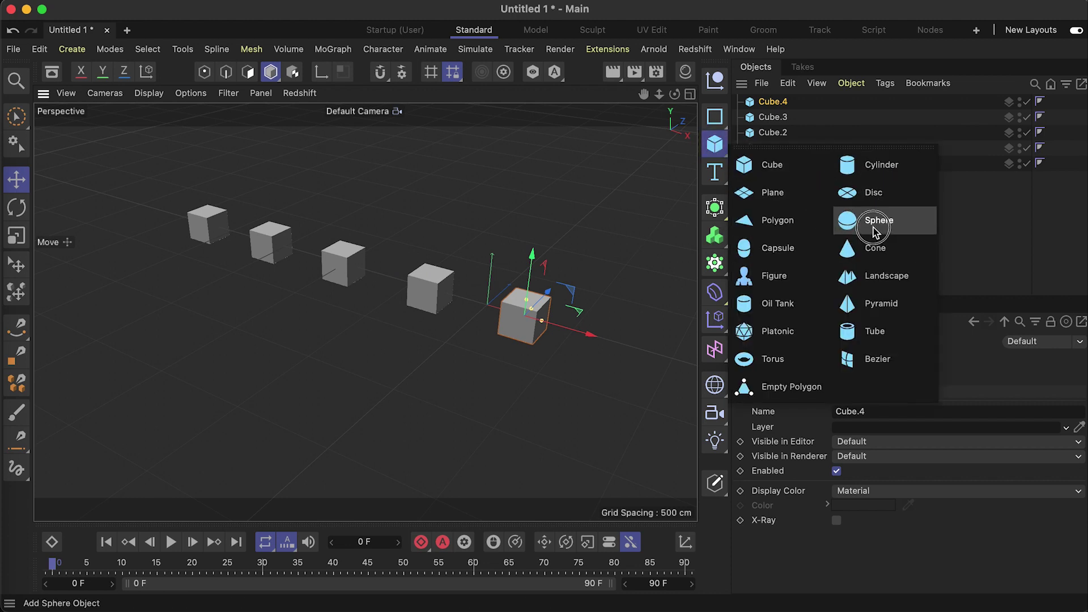
{"action": "left_click_drag", "start_coordinate": [844, 228], "coordinate": [488, 304]}
{"action": "left_click_drag", "start_coordinate": [508, 341], "coordinate": [254, 284]}
{"action": "left_click_drag", "start_coordinate": [254, 236], "coordinate": [513, 395]}
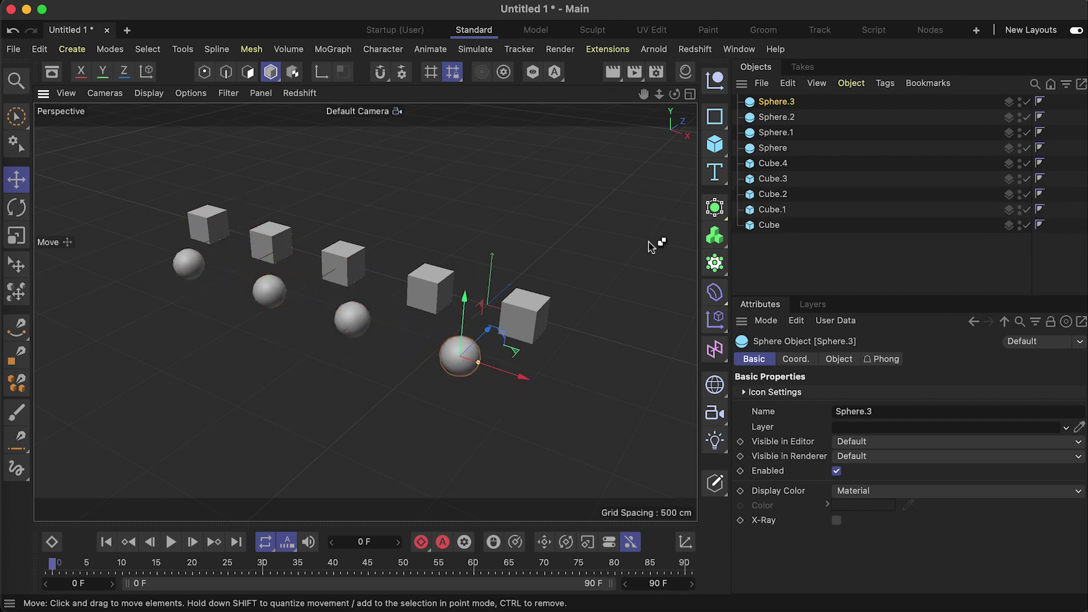
- Add a pyramid primitive in front of the spheres and duplicate it into a row of three pyramids
{"action": "left_click_drag", "start_coordinate": [718, 157], "coordinate": [884, 303]}
{"action": "left_click_drag", "start_coordinate": [385, 396], "coordinate": [420, 410]}
{"action": "left_click_drag", "start_coordinate": [355, 394], "coordinate": [539, 411], "text": "alt"}
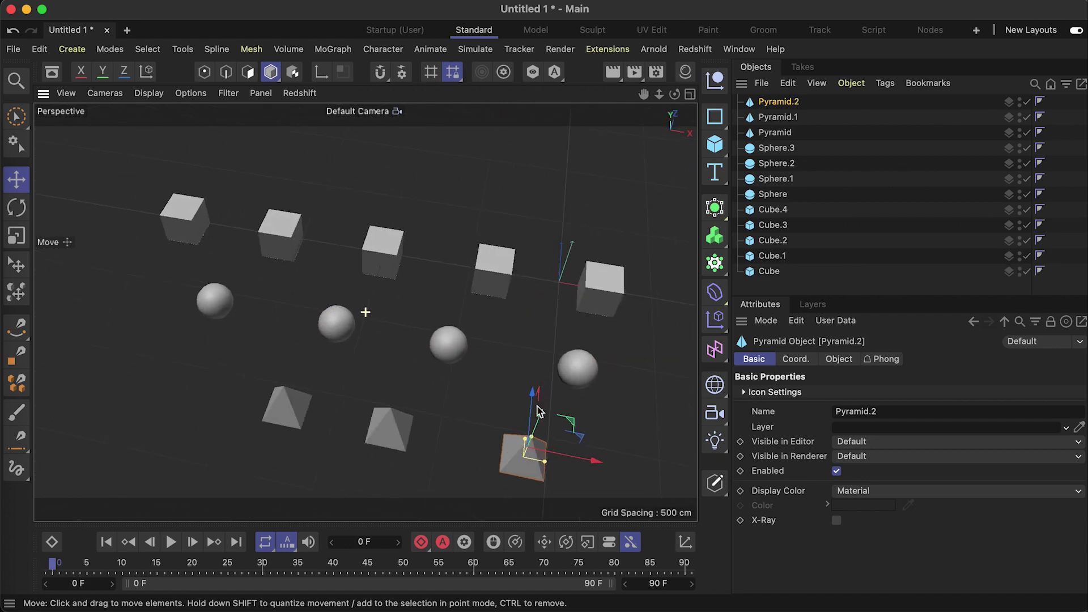
{"action": "middle_click_drag", "start_coordinate": [539, 410], "coordinate": [480, 398], "text": "alt"}
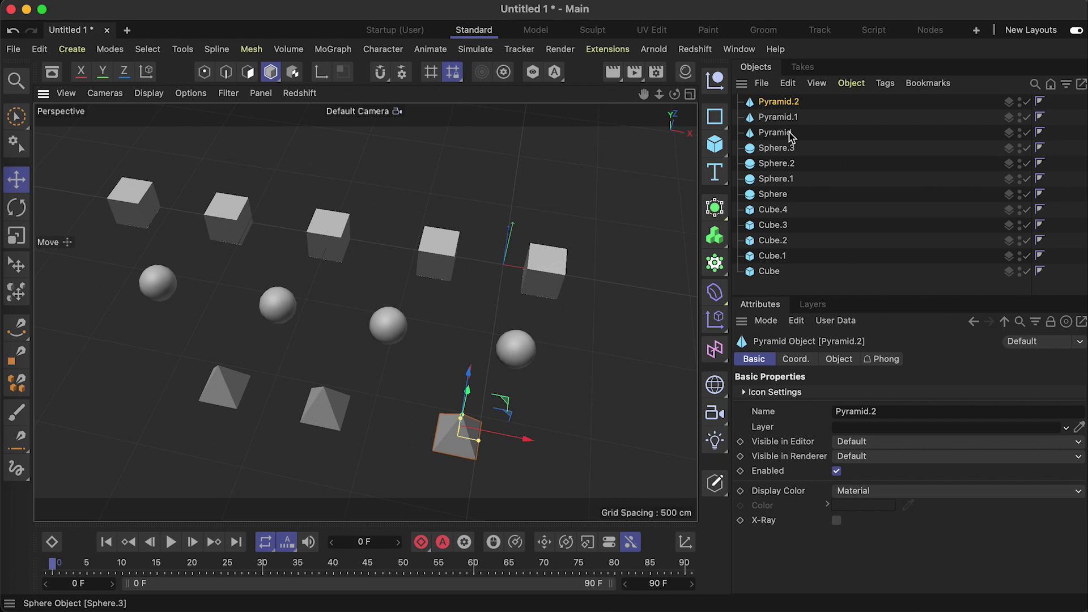
- Activate the Naming Tool and open a copy of its attributes in a floating window over the viewport
{"action": "left_click", "coordinate": [191, 51]}
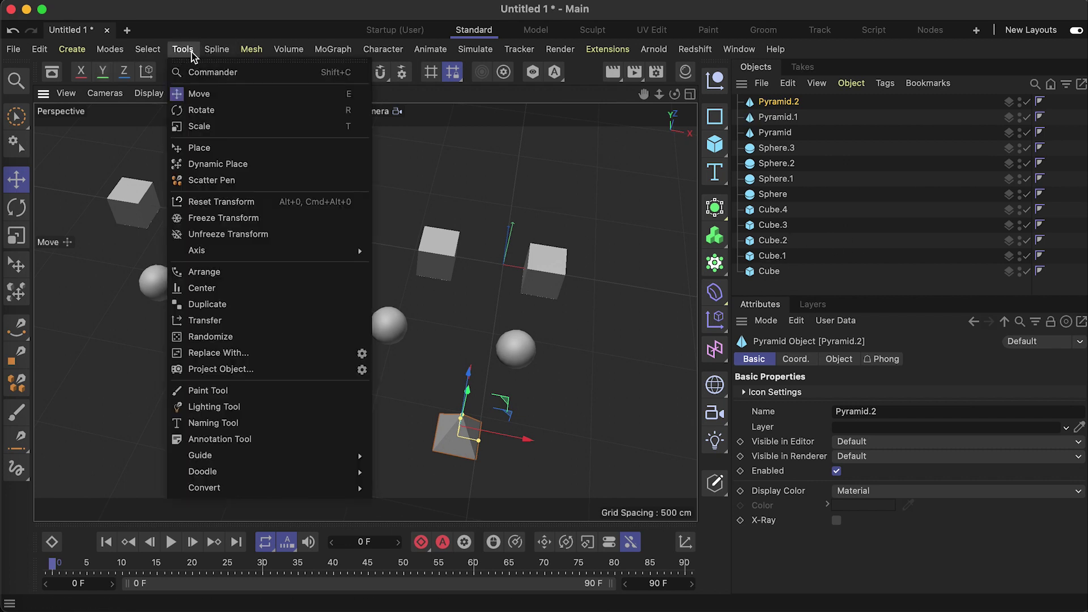
{"action": "left_click", "coordinate": [233, 423]}
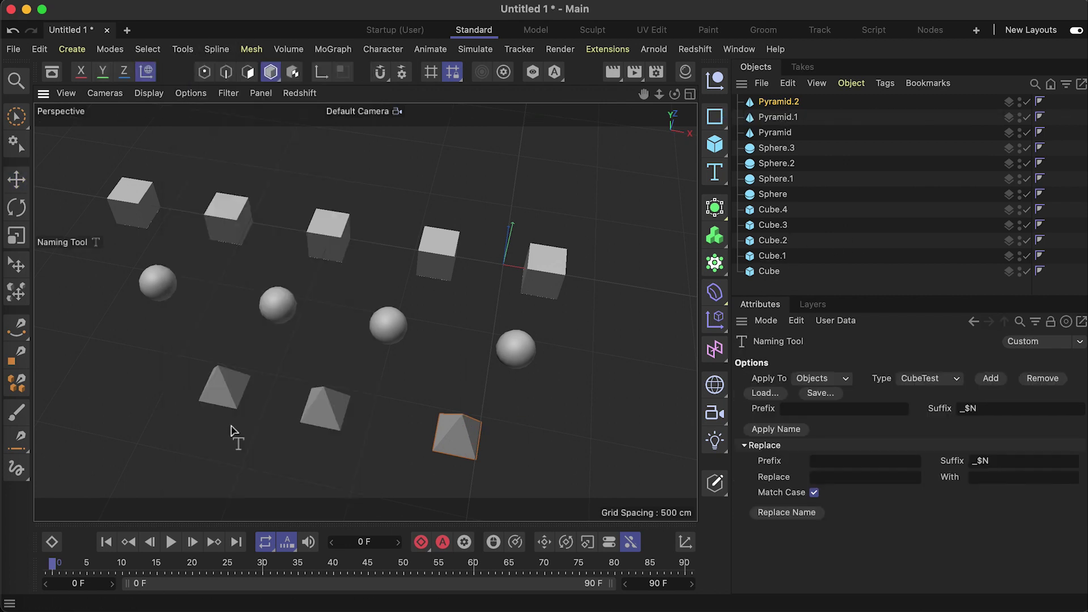
{"action": "left_click", "coordinate": [182, 50]}
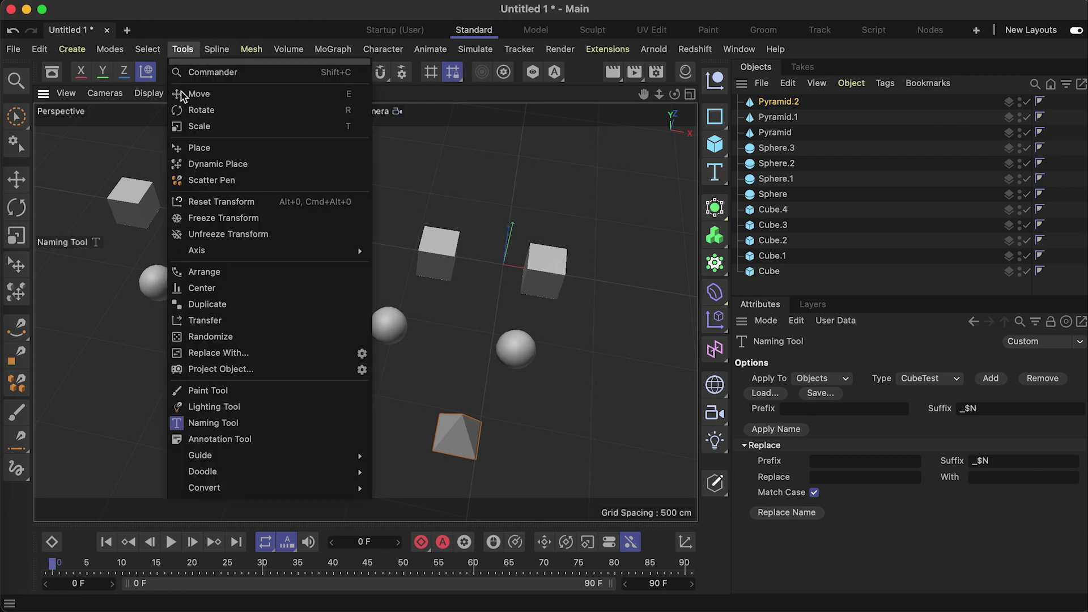
{"action": "left_click", "coordinate": [882, 343]}
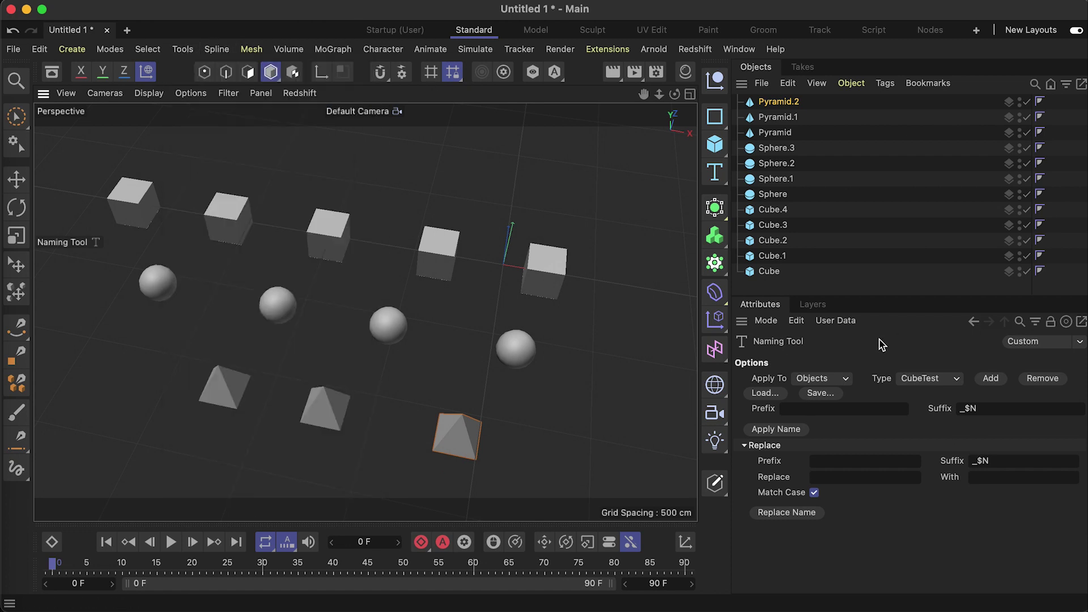
{"action": "left_click", "coordinate": [1080, 322]}
{"action": "left_click_drag", "start_coordinate": [1087, 315], "coordinate": [529, 444]}
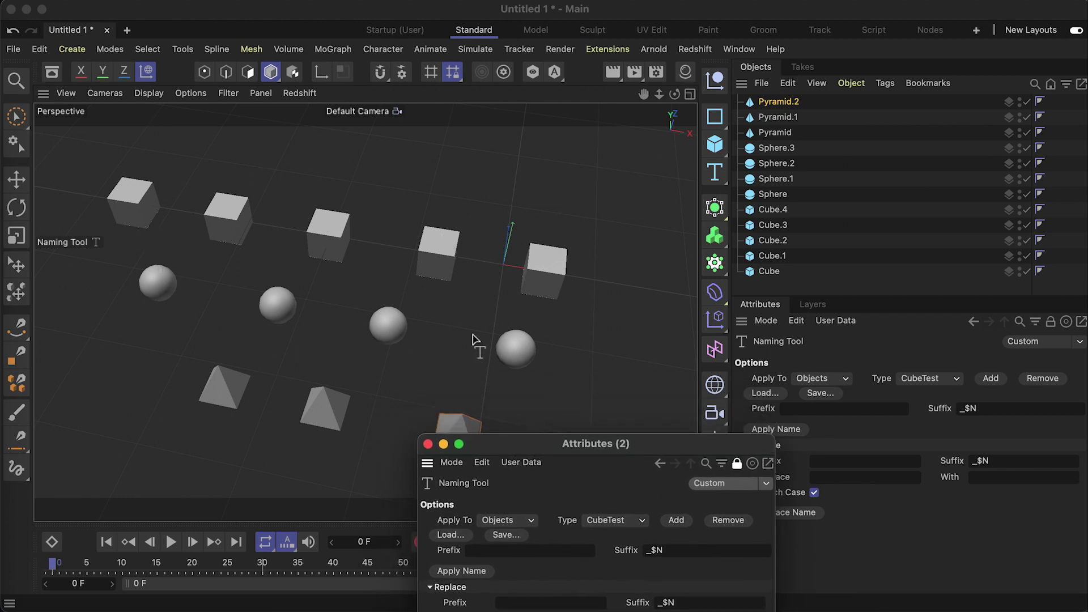
{"action": "left_click_drag", "start_coordinate": [557, 444], "coordinate": [539, 337]}
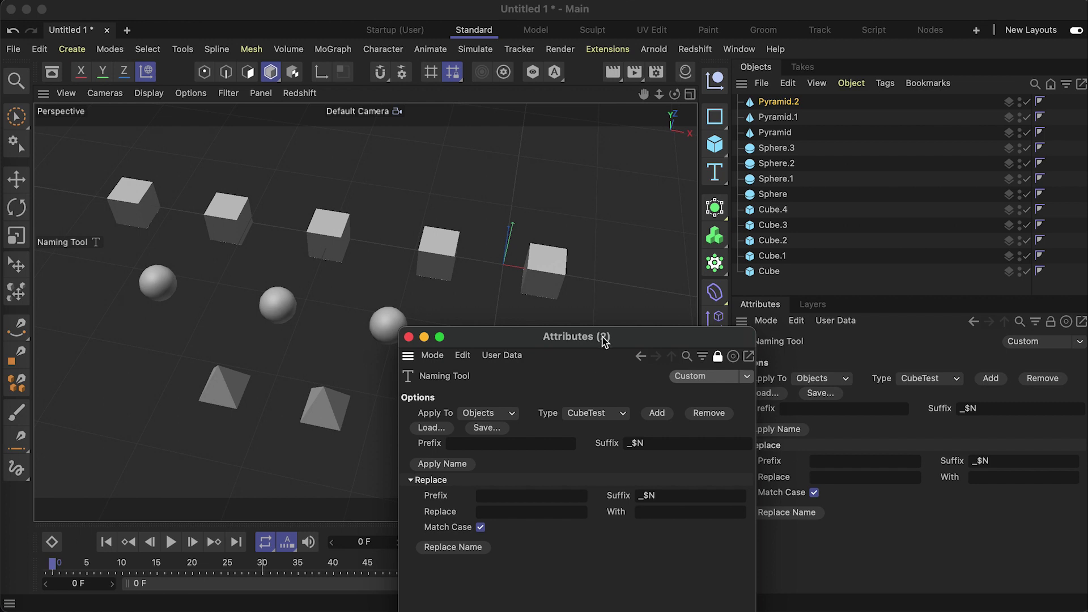
{"action": "left_click_drag", "start_coordinate": [602, 340], "coordinate": [632, 267]}
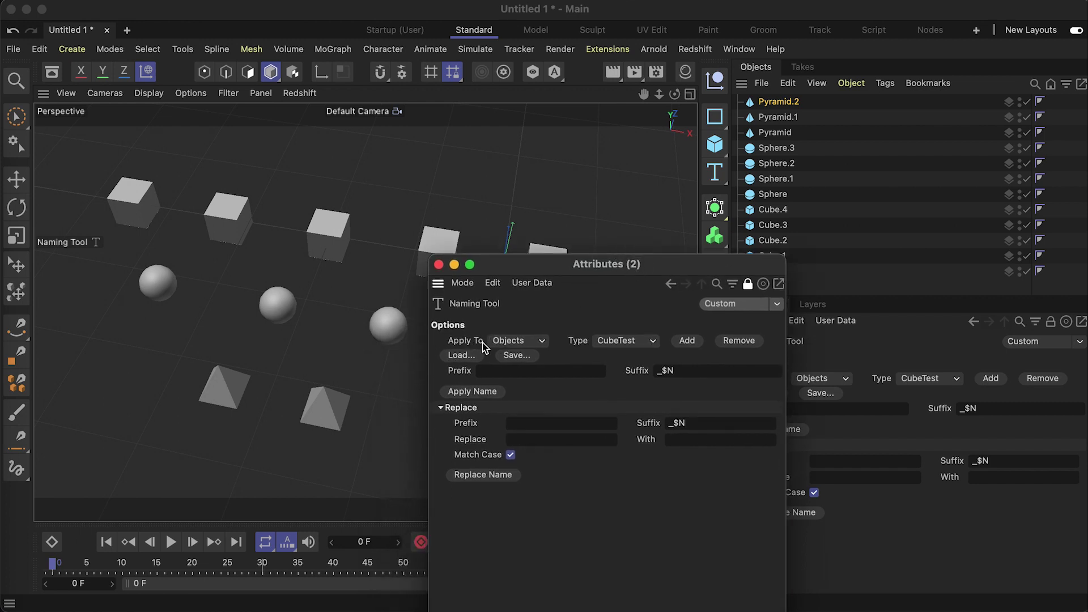
{"action": "key", "text": "ctrl+alt+a"}
{"action": "mouse_move", "coordinate": [480, 323]}
{"action": "left_mouse_down"}
{"action": "mouse_move", "coordinate": [431, 326]}
{"action": "mouse_move", "coordinate": [554, 401]}
{"action": "mouse_move", "coordinate": [807, 332]}
{"action": "mouse_move", "coordinate": [478, 318]}
{"action": "left_mouse_up"}
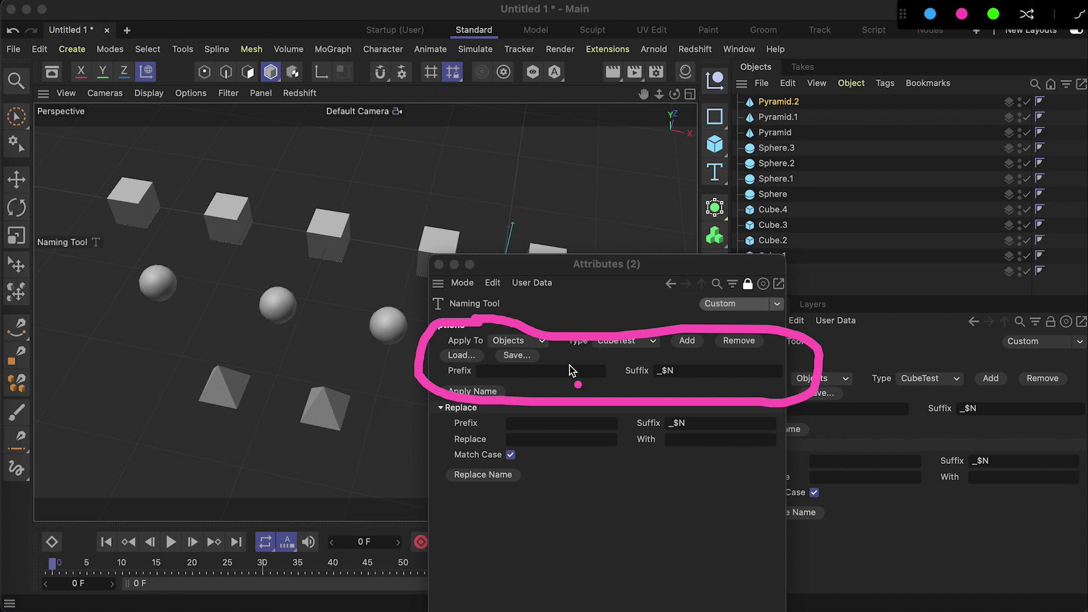
{"action": "key", "text": "Escape"}
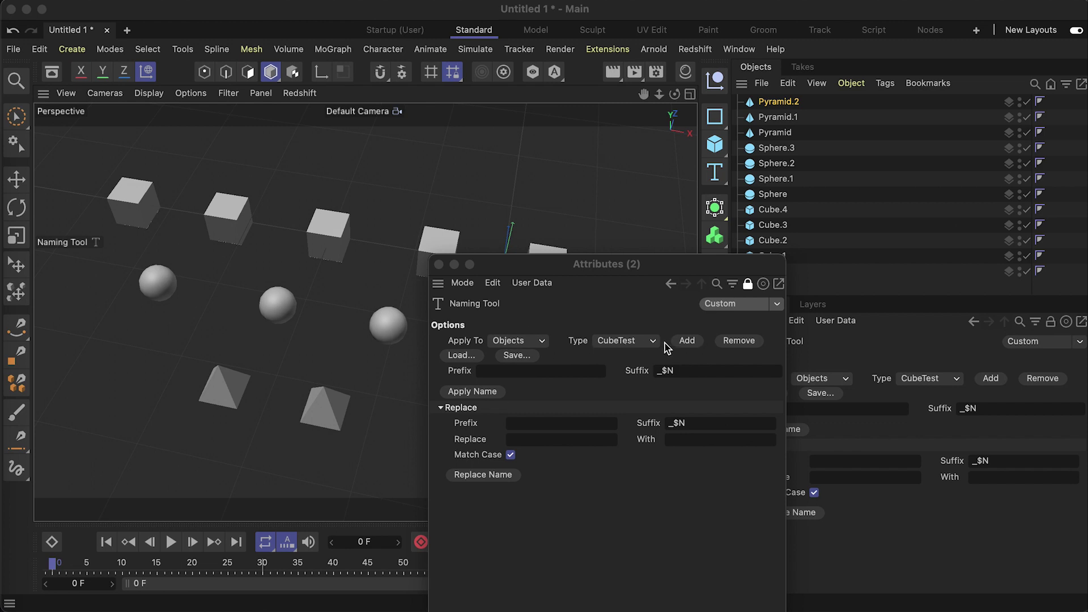
- Remove the saved naming presets CubeTest and CubeTest2 from the Naming Tool
{"action": "left_click", "coordinate": [740, 349]}
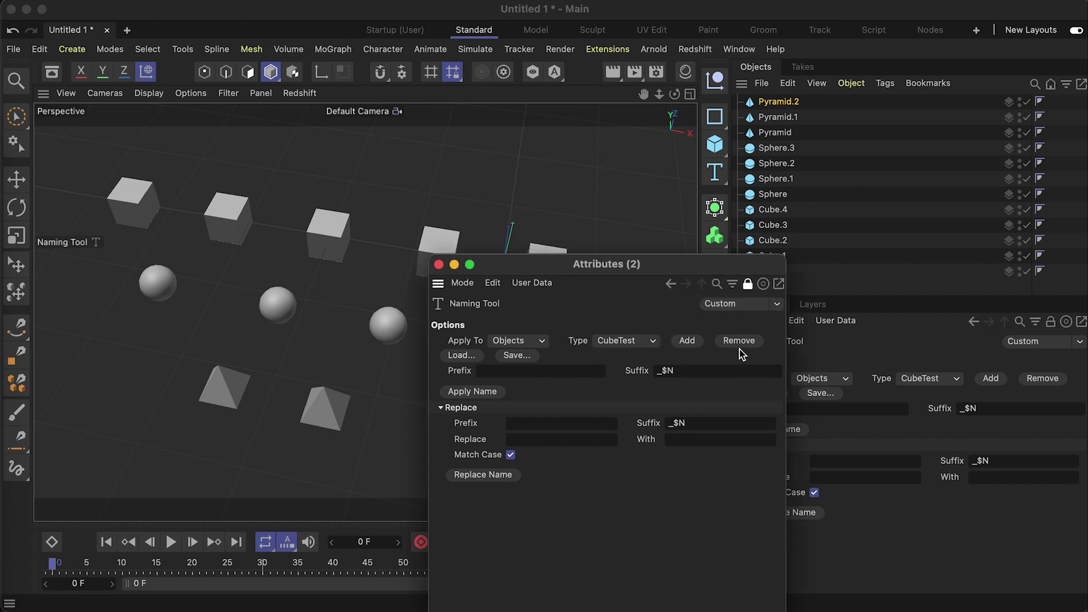
{"action": "left_click", "coordinate": [650, 342]}
{"action": "left_click", "coordinate": [669, 331]}
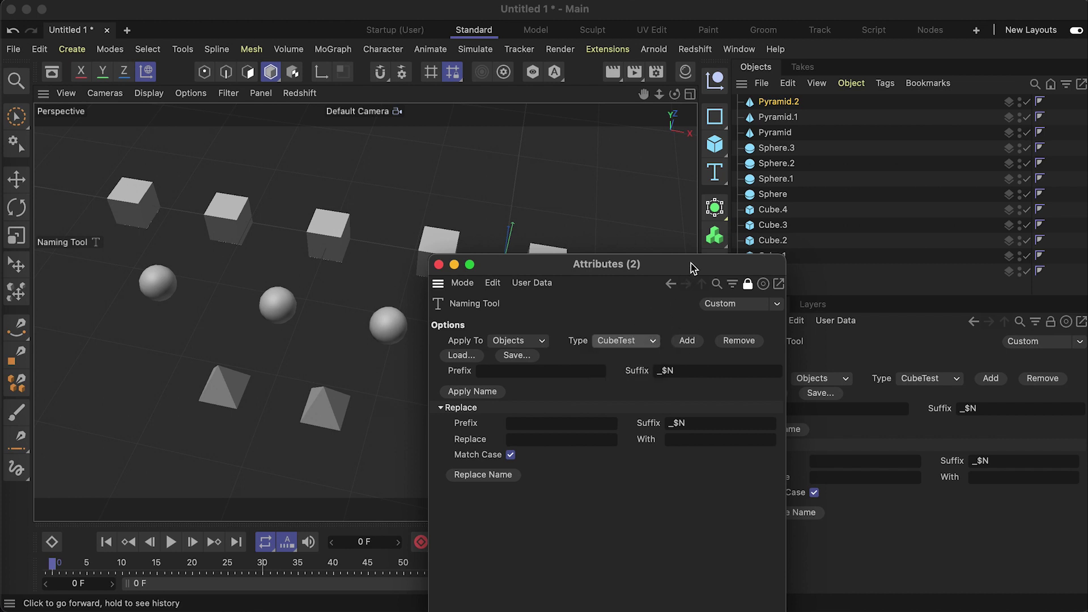
{"action": "left_click_drag", "start_coordinate": [692, 266], "coordinate": [657, 281]}
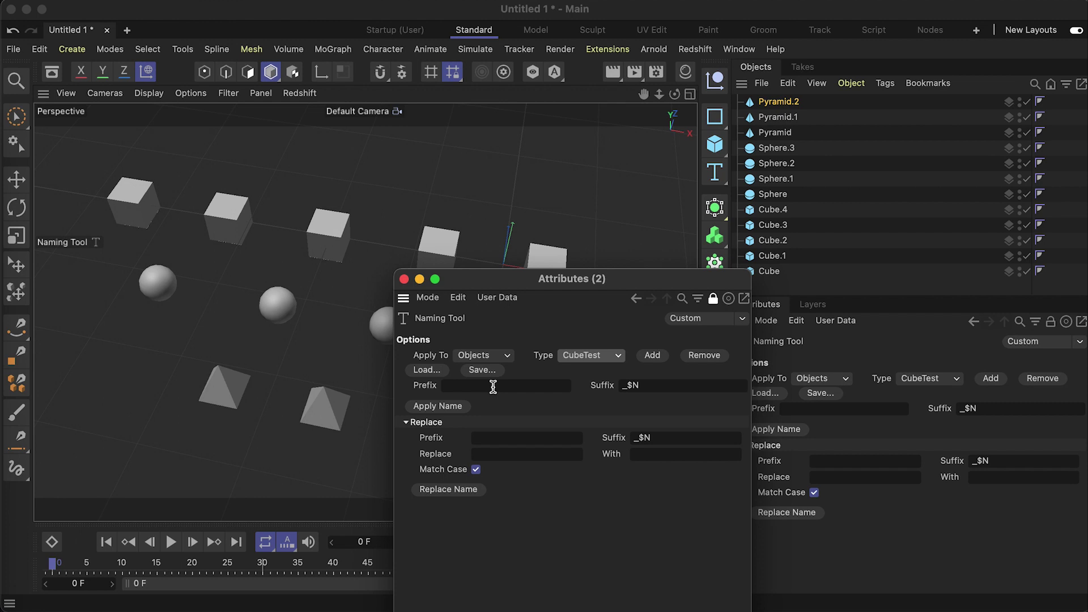
{"action": "left_click", "coordinate": [703, 355]}
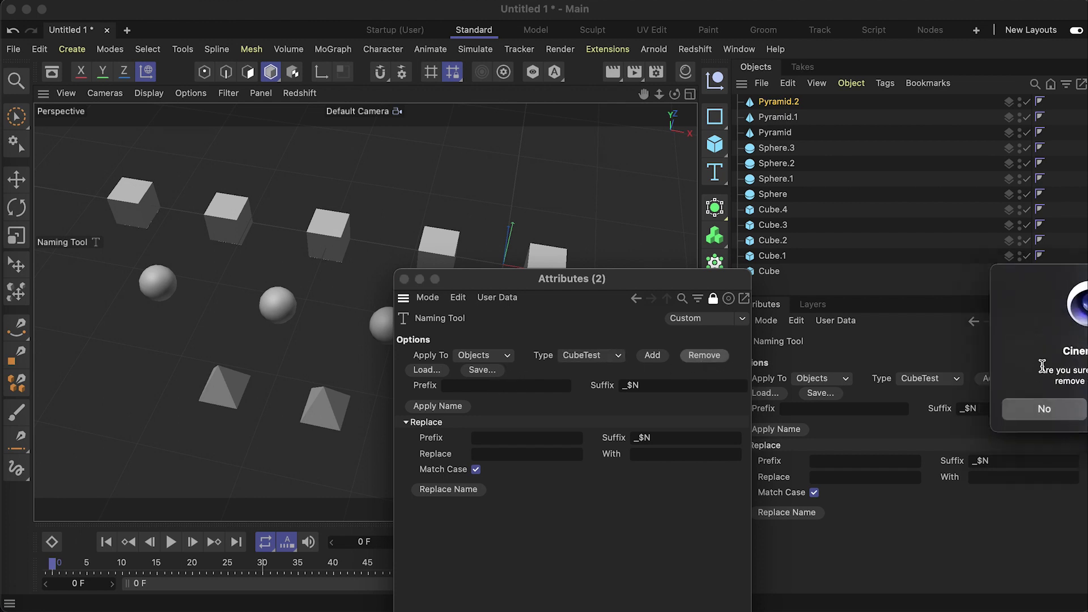
{"action": "key", "text": "Return"}
{"action": "left_click", "coordinate": [704, 355]}
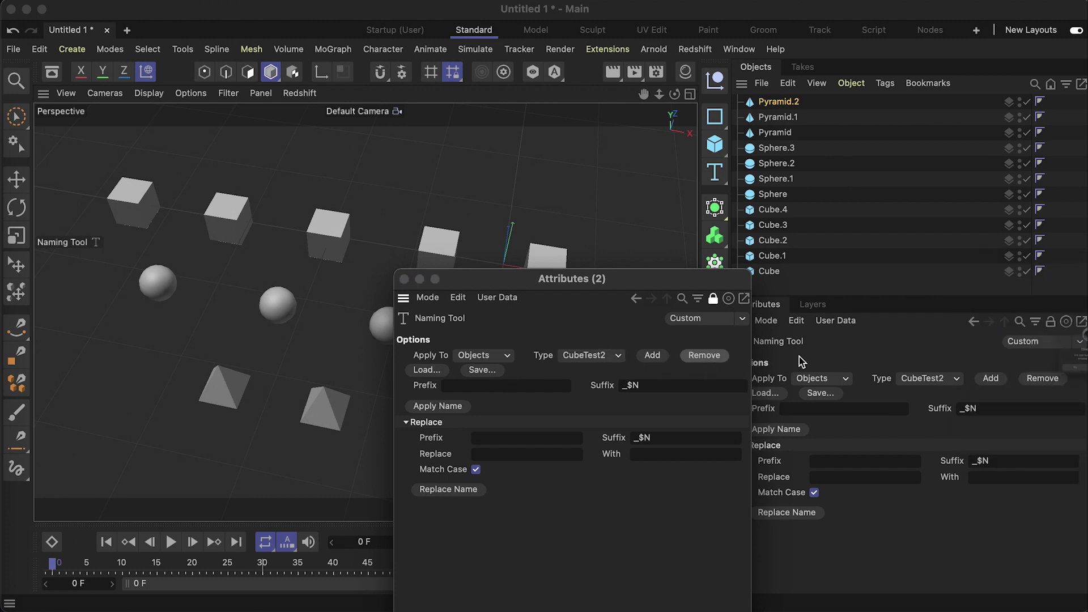
{"action": "key", "text": "Return"}
{"action": "left_click_drag", "start_coordinate": [554, 279], "coordinate": [525, 275]}
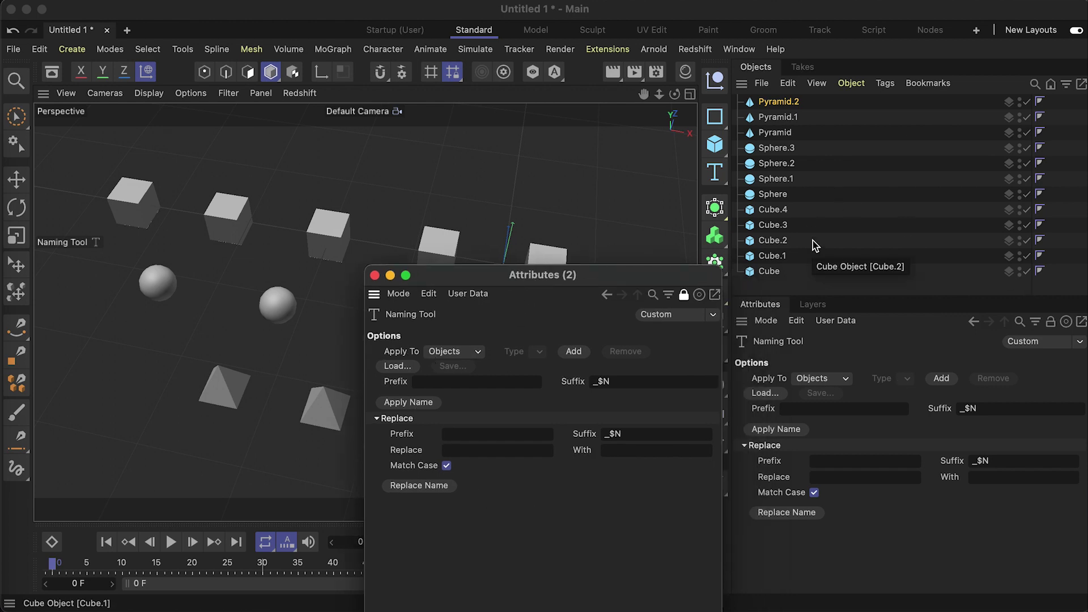
- Select all the cubes, spheres and pyramids and rename them together as FancyObject
{"action": "left_click_drag", "start_coordinate": [677, 276], "coordinate": [470, 466]}
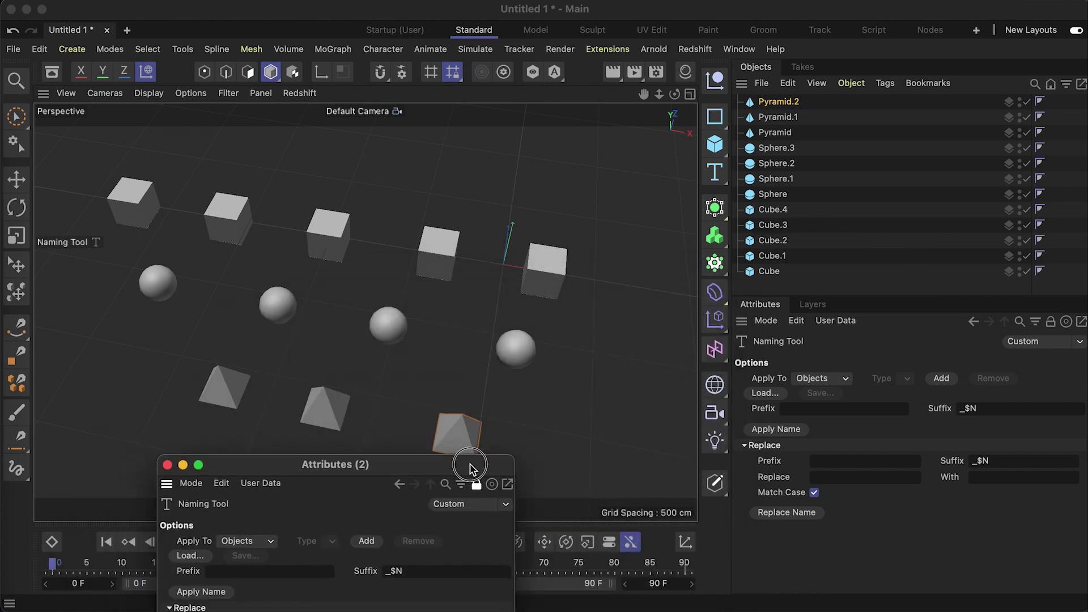
{"action": "left_click", "coordinate": [782, 273]}
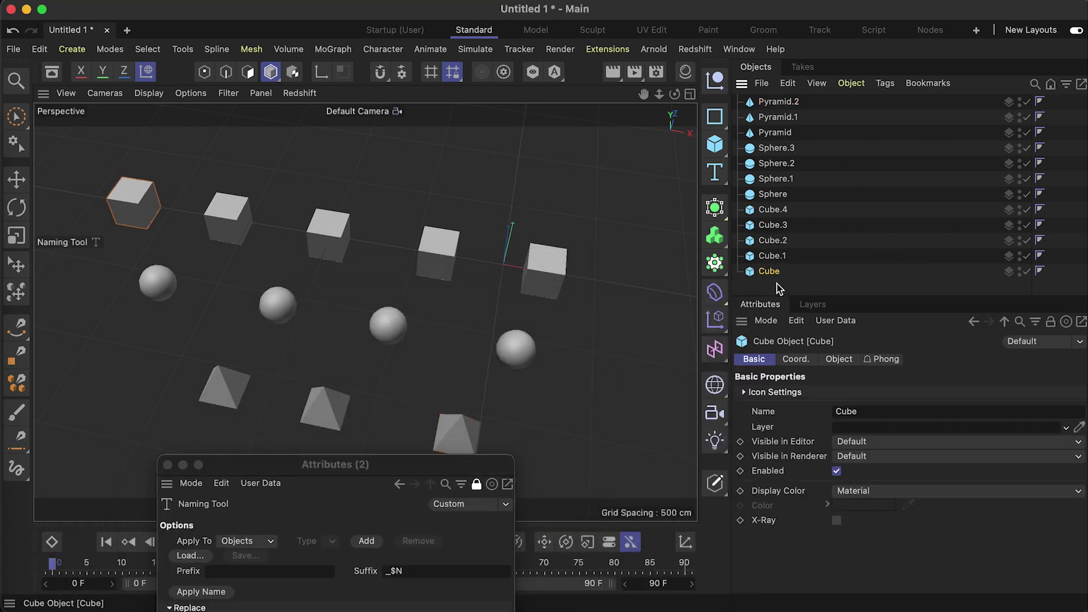
{"action": "left_click_drag", "start_coordinate": [779, 291], "coordinate": [756, 68]}
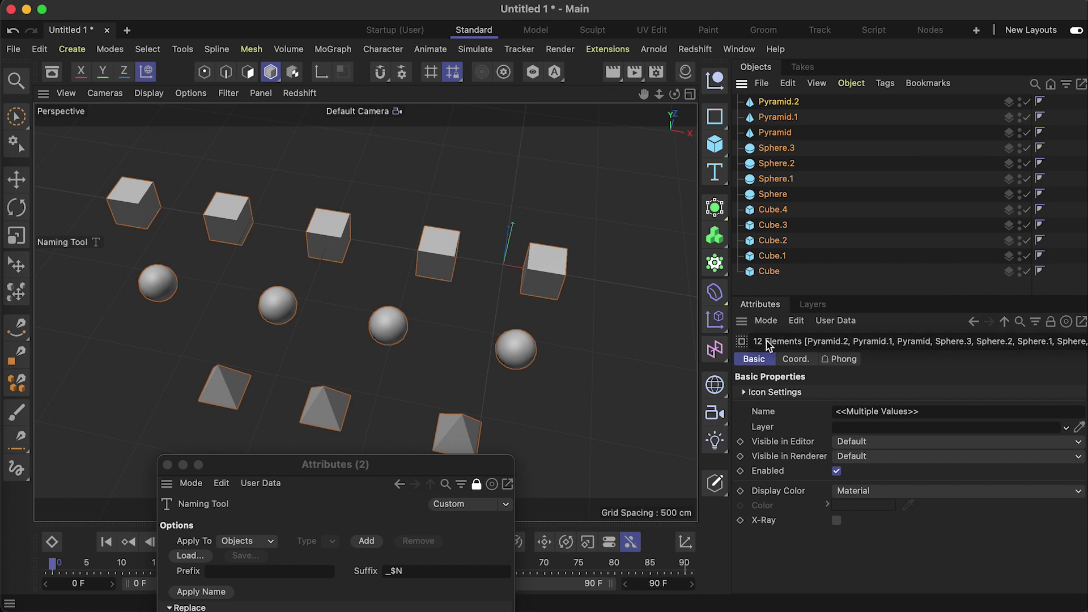
{"action": "left_click", "coordinate": [877, 417]}
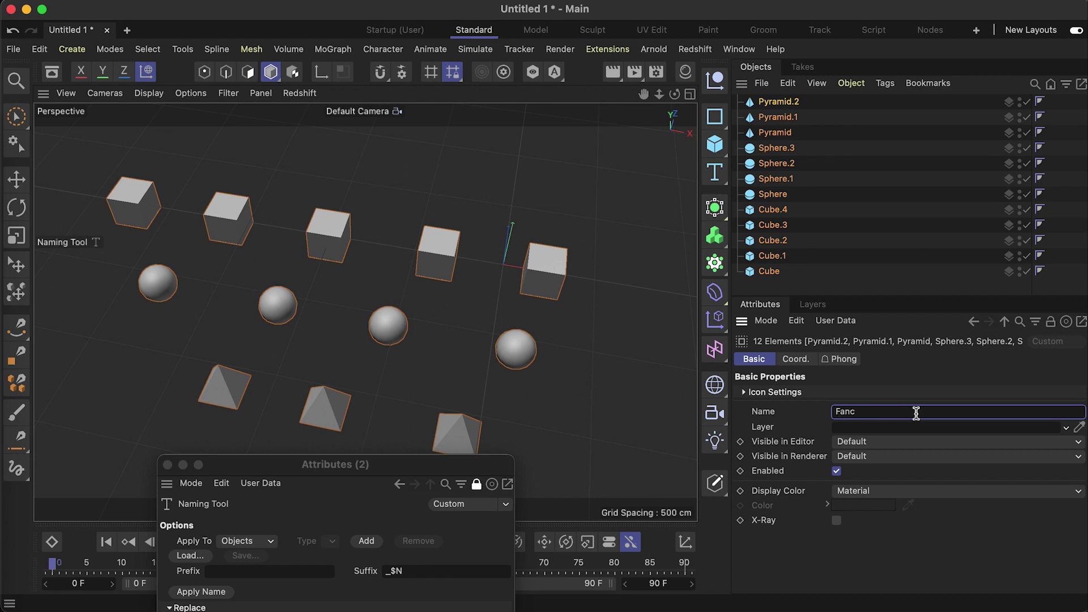
{"action": "type", "text": "ct"}
{"action": "key", "text": "Return"}
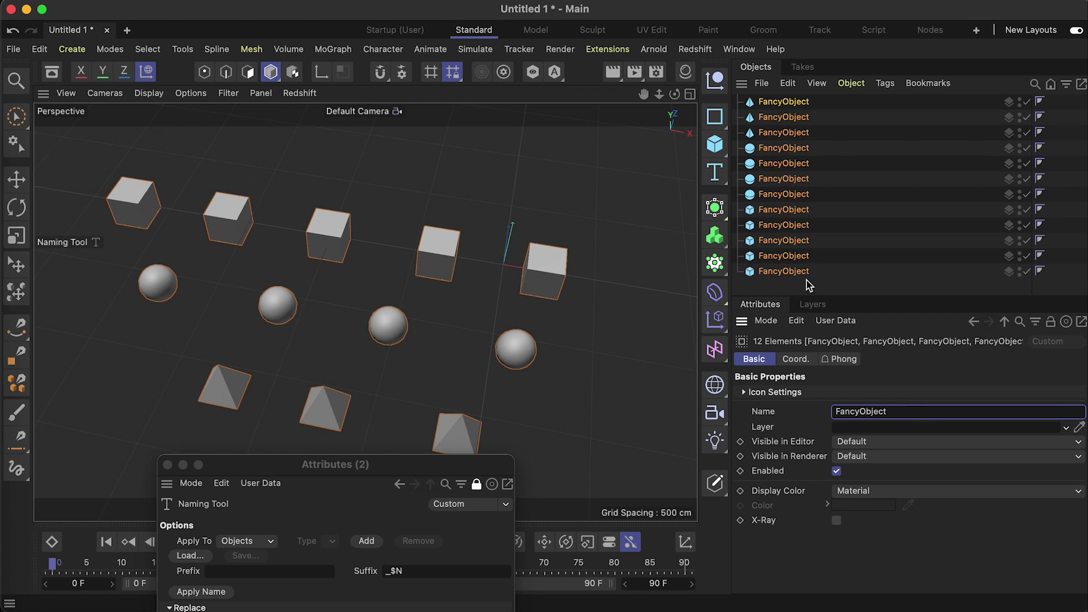
- Clear the suffix in the Replace section of the floating Naming Tool settings
{"action": "left_click_drag", "start_coordinate": [423, 471], "coordinate": [573, 323]}
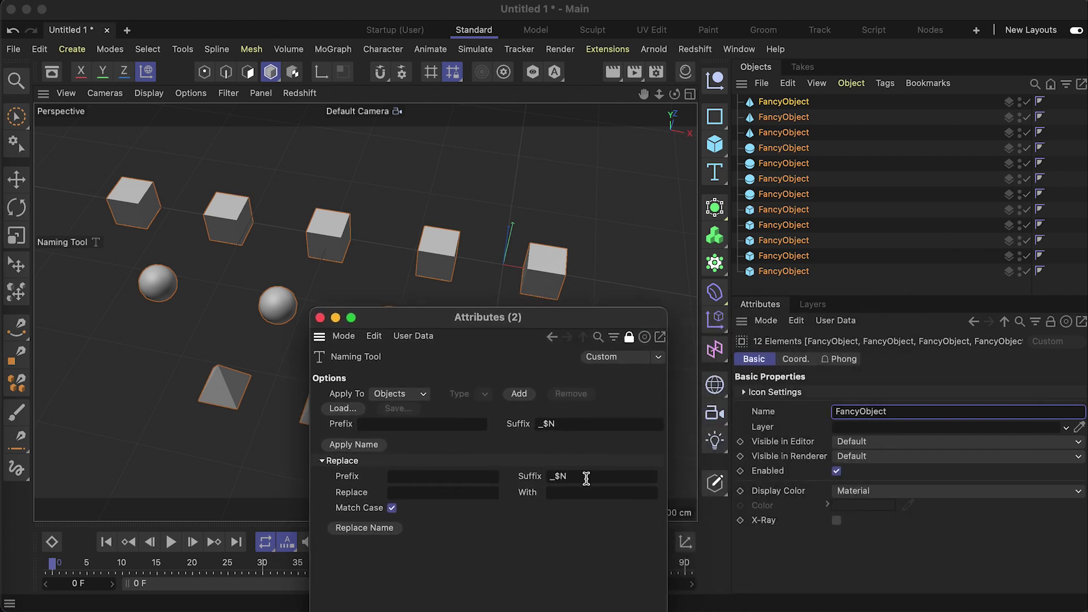
{"action": "left_click_drag", "start_coordinate": [585, 479], "coordinate": [503, 476]}
{"action": "key", "text": "BackSpace"}
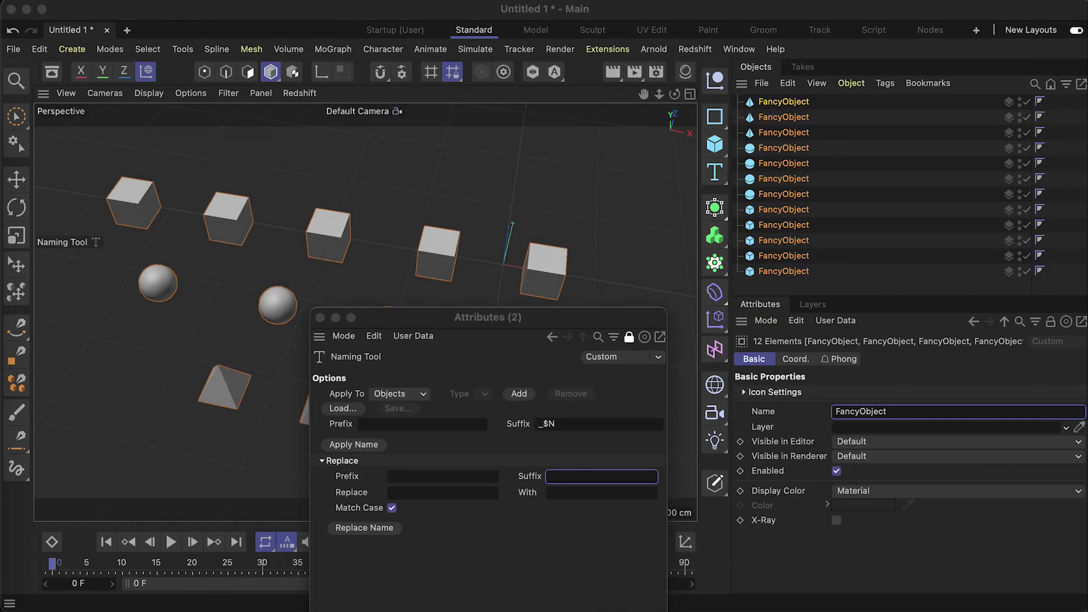
{"action": "left_click", "coordinate": [389, 318]}
{"action": "left_click_drag", "start_coordinate": [400, 324], "coordinate": [427, 205]}
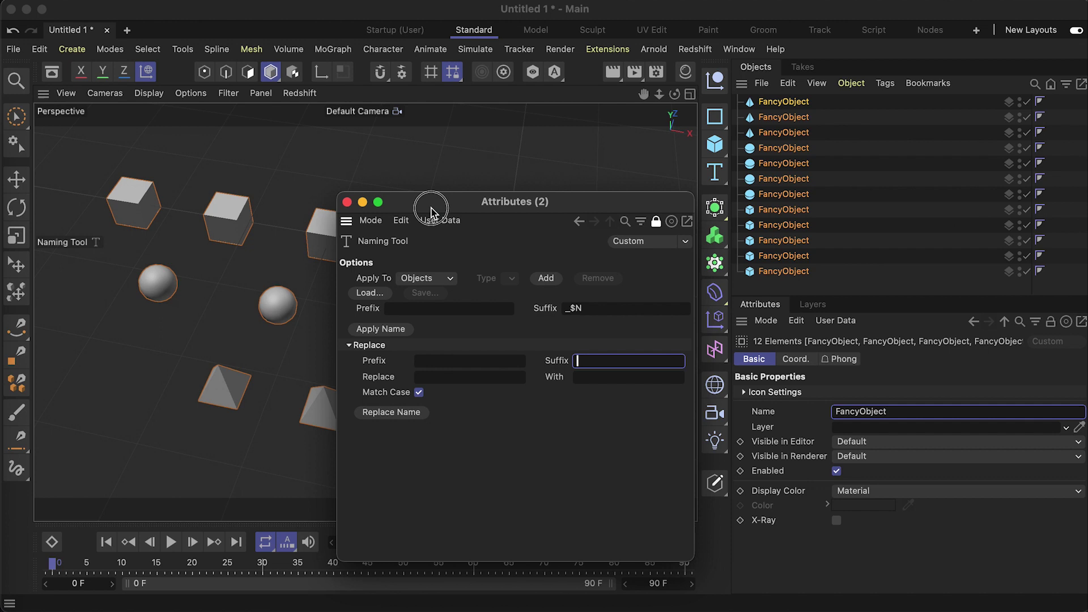
- Open the Naming Tool's help page and read its options section on the automatic numbering strings for object names
{"action": "left_click", "coordinate": [368, 218]}
{"action": "left_click", "coordinate": [345, 219]}
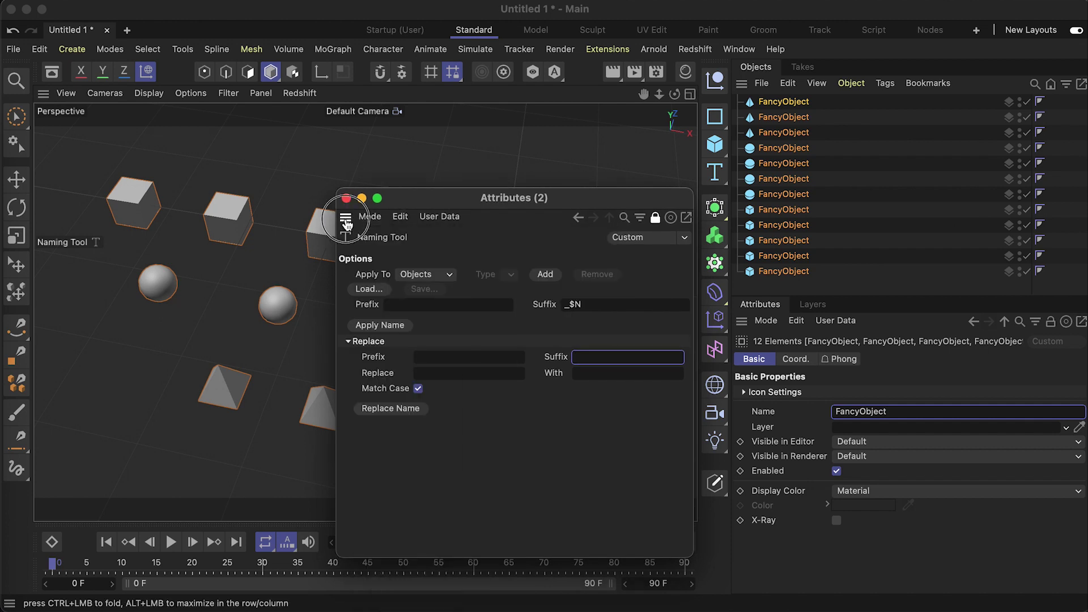
{"action": "left_click", "coordinate": [346, 218]}
{"action": "left_click", "coordinate": [345, 217]}
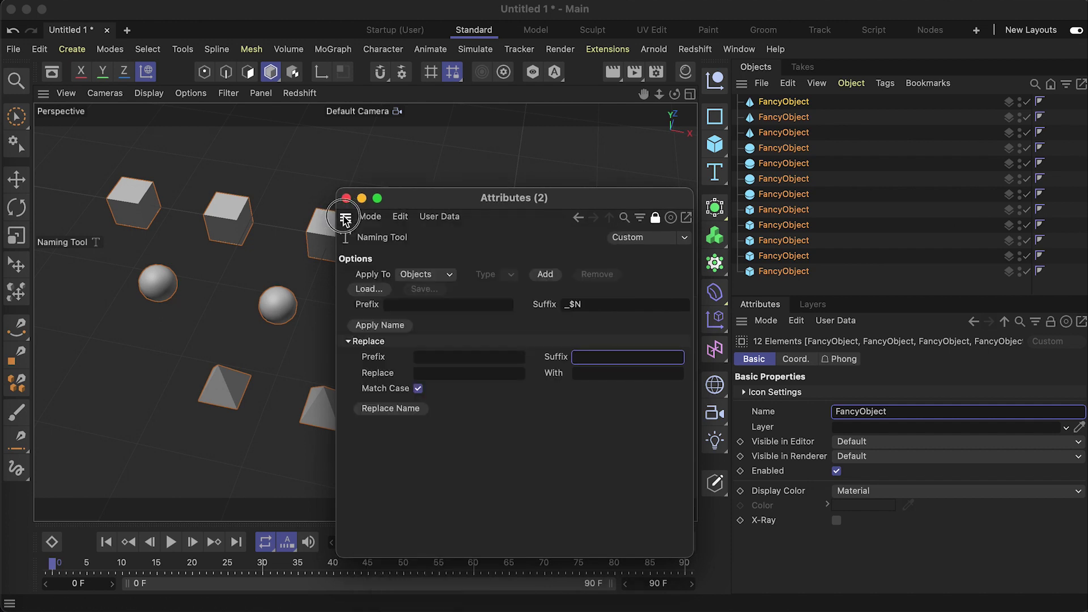
{"action": "left_click", "coordinate": [345, 220]}
{"action": "left_click", "coordinate": [391, 465]}
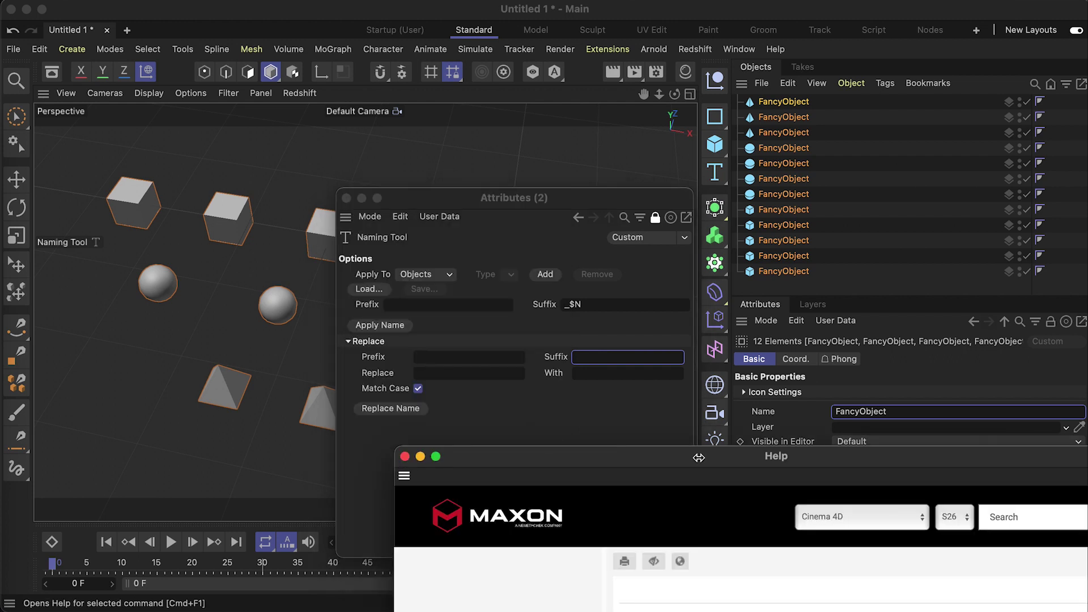
{"action": "left_click_drag", "start_coordinate": [666, 454], "coordinate": [475, 6]}
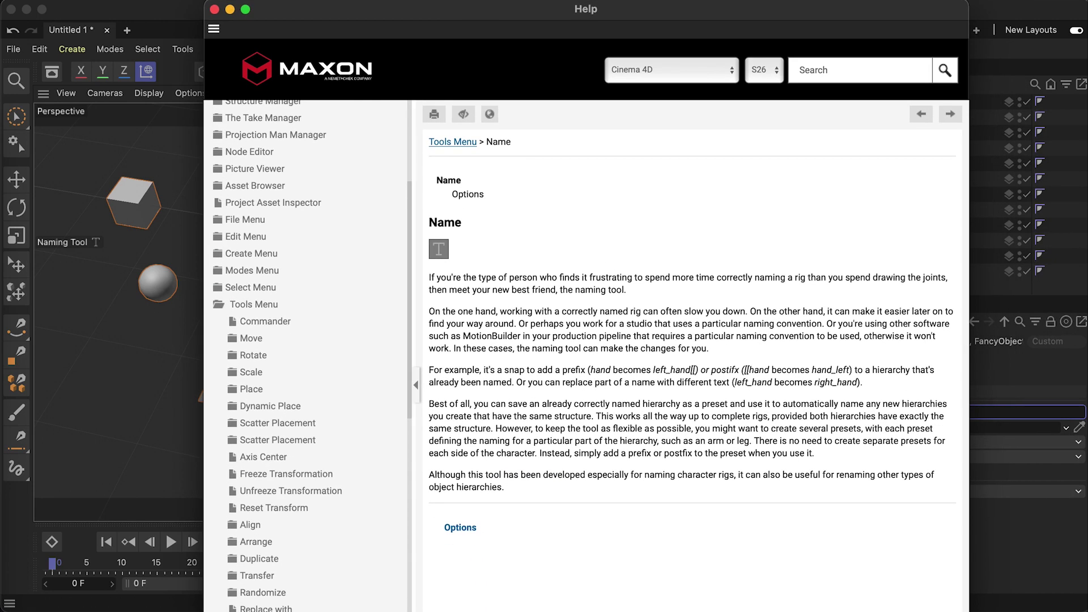
{"action": "left_click", "coordinate": [470, 528]}
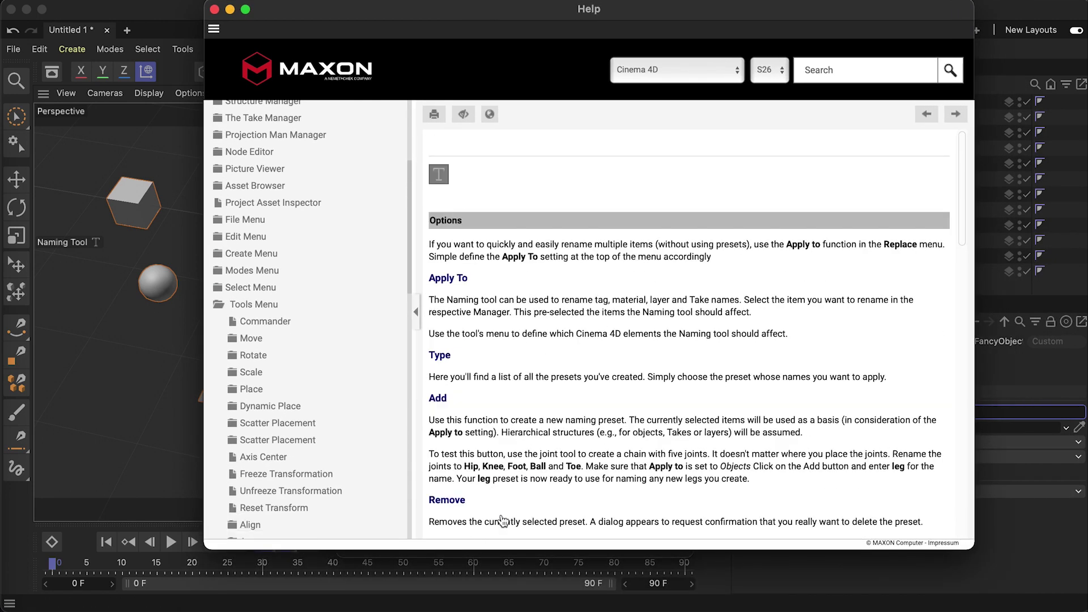
{"action": "scroll", "coordinate": [502, 521], "scroll_direction": "down", "scroll_amount": 10}
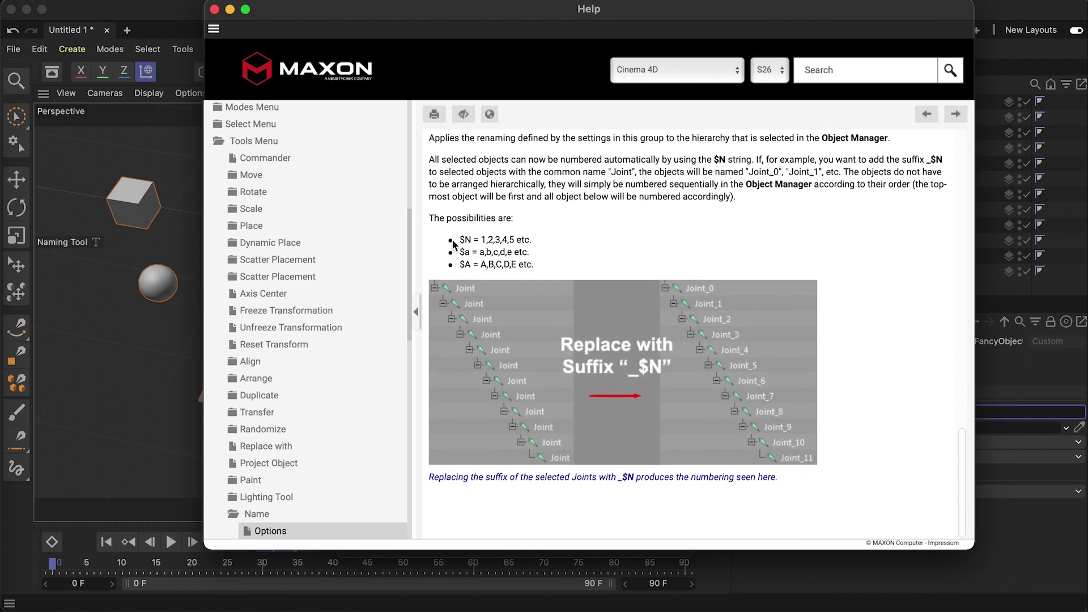
- Leave the help page and set the Naming Tool's Replace suffix to _$N and Replace prefix to Jun9_
{"action": "left_click_drag", "start_coordinate": [462, 236], "coordinate": [544, 272]}
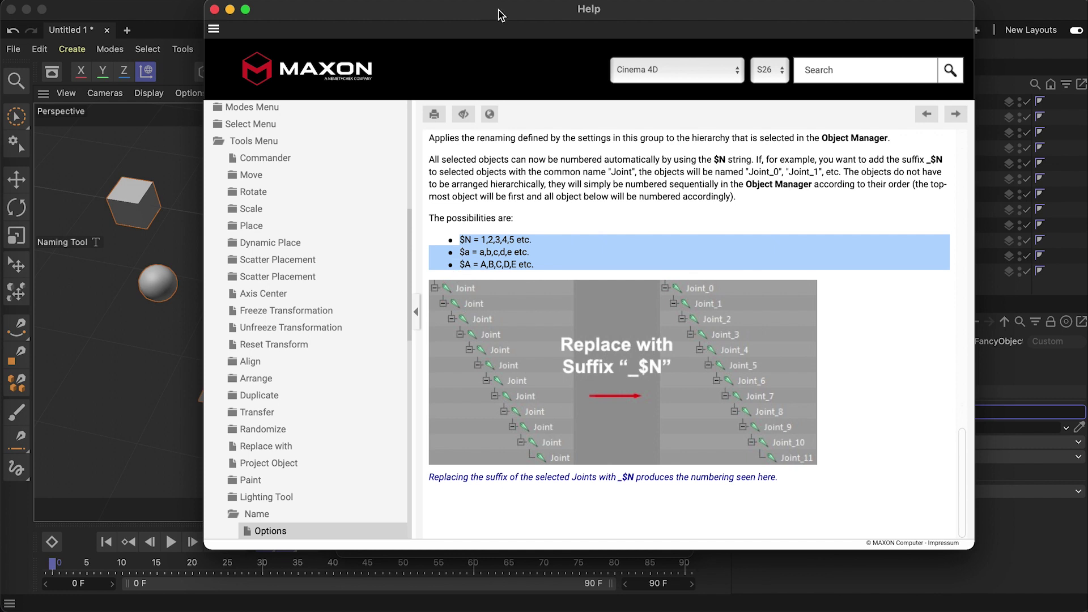
{"action": "left_click_drag", "start_coordinate": [501, 15], "coordinate": [498, 41]}
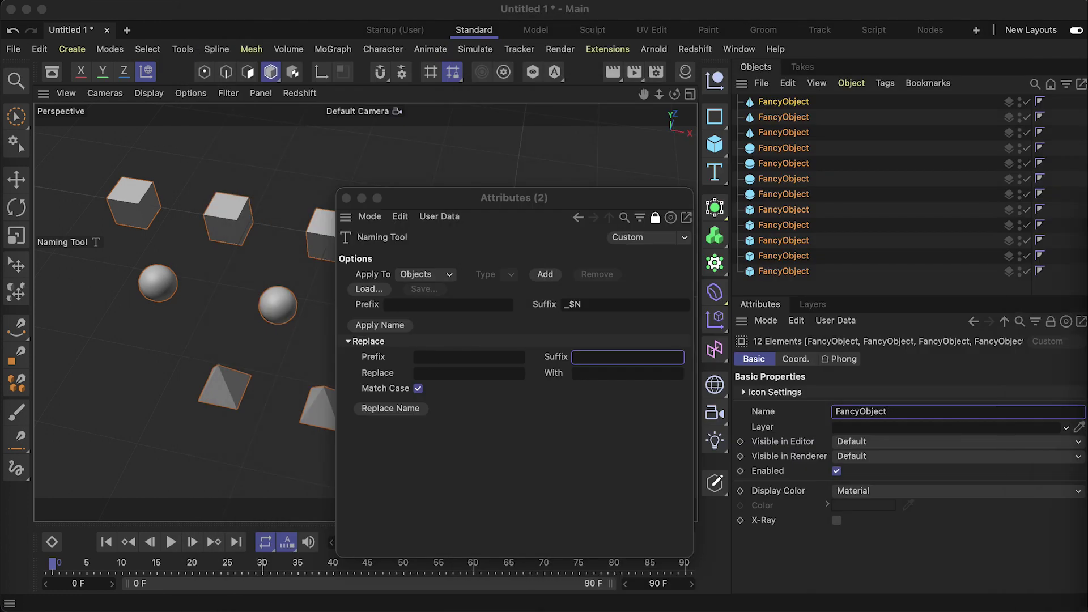
{"action": "left_click", "coordinate": [595, 360]}
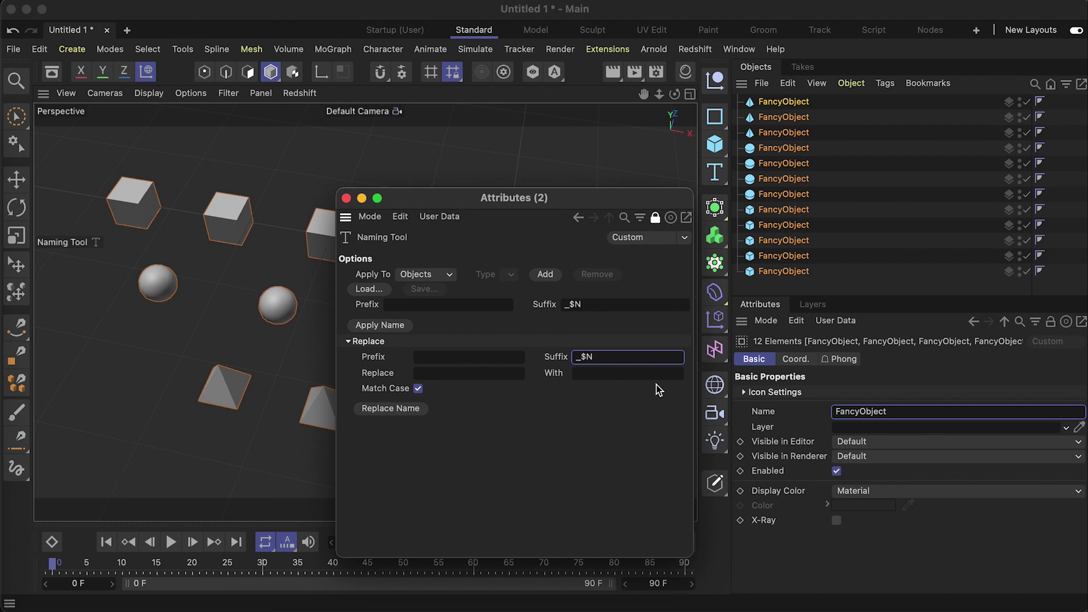
{"action": "left_click", "coordinate": [466, 356]}
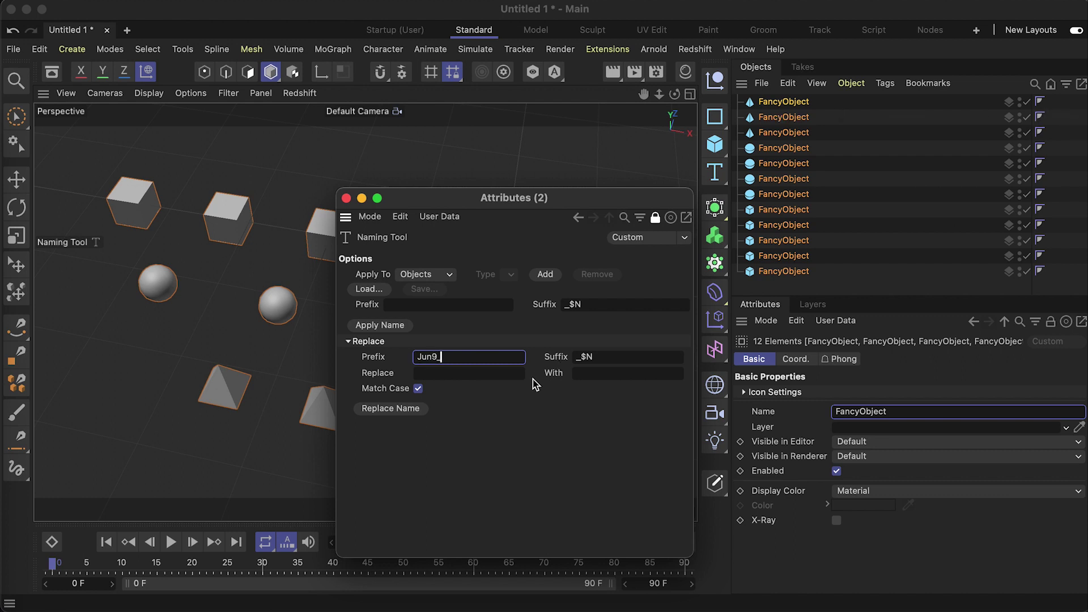
- Select all the FancyObject pyramids, spheres and cubes and apply the Replace prefix and numbering suffix to their names
{"action": "left_click", "coordinate": [796, 272]}
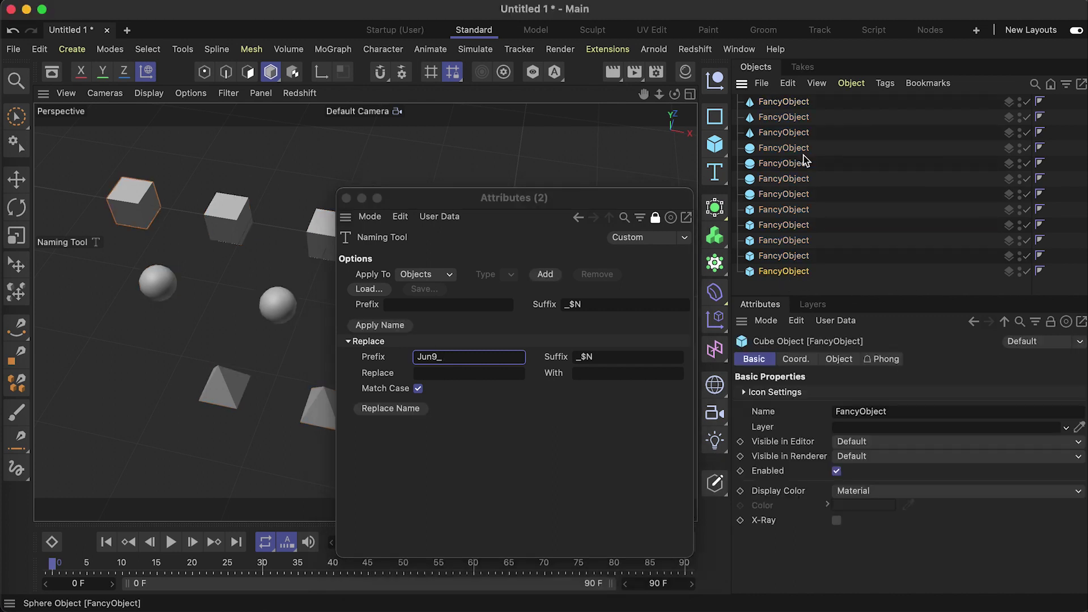
{"action": "left_click", "coordinate": [789, 103]}
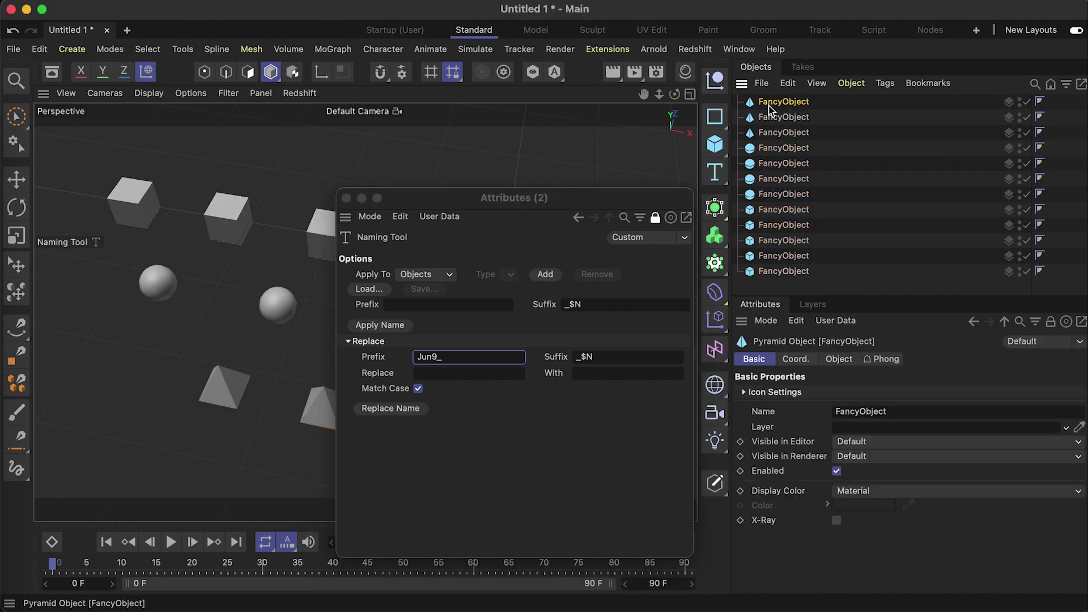
{"action": "left_click", "coordinate": [787, 272], "text": "shift"}
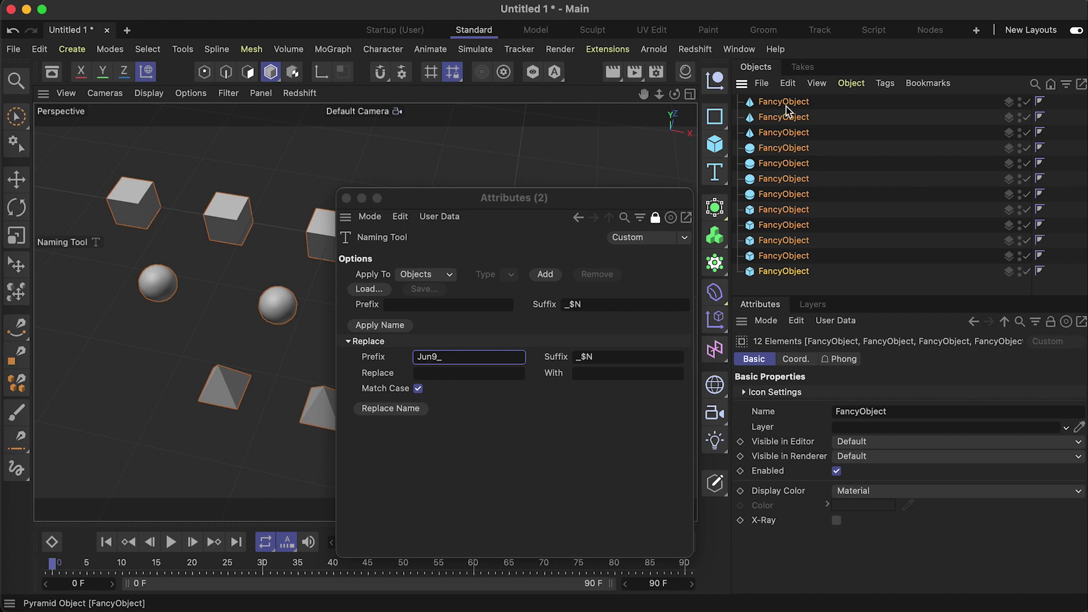
{"action": "left_click", "coordinate": [385, 408]}
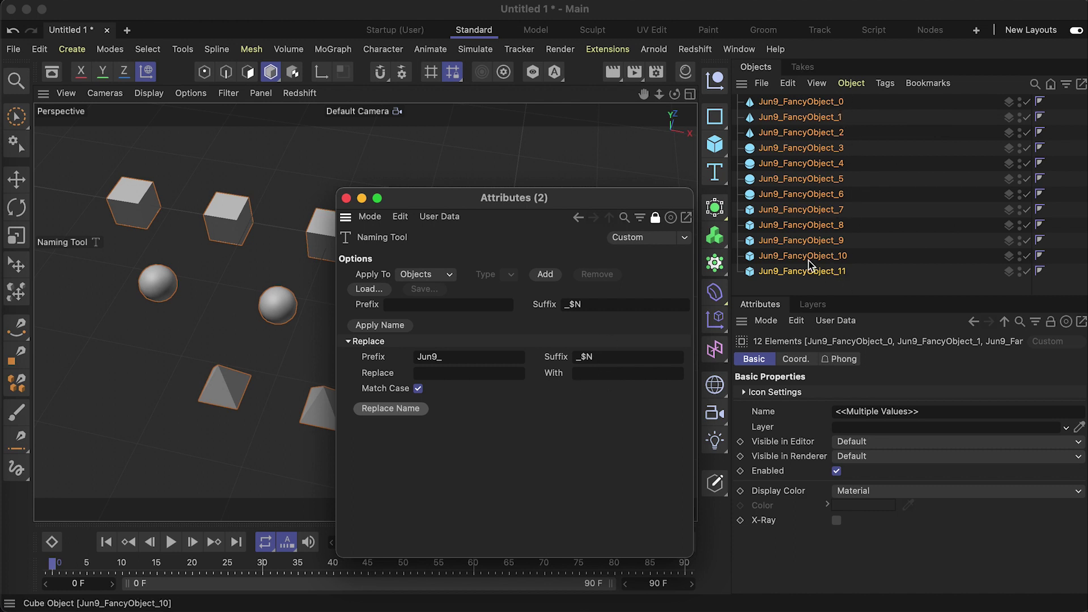
- Reselect all the numbered objects and clear the Replace prefix and suffix in the Naming Tool
{"action": "left_click", "coordinate": [810, 288]}
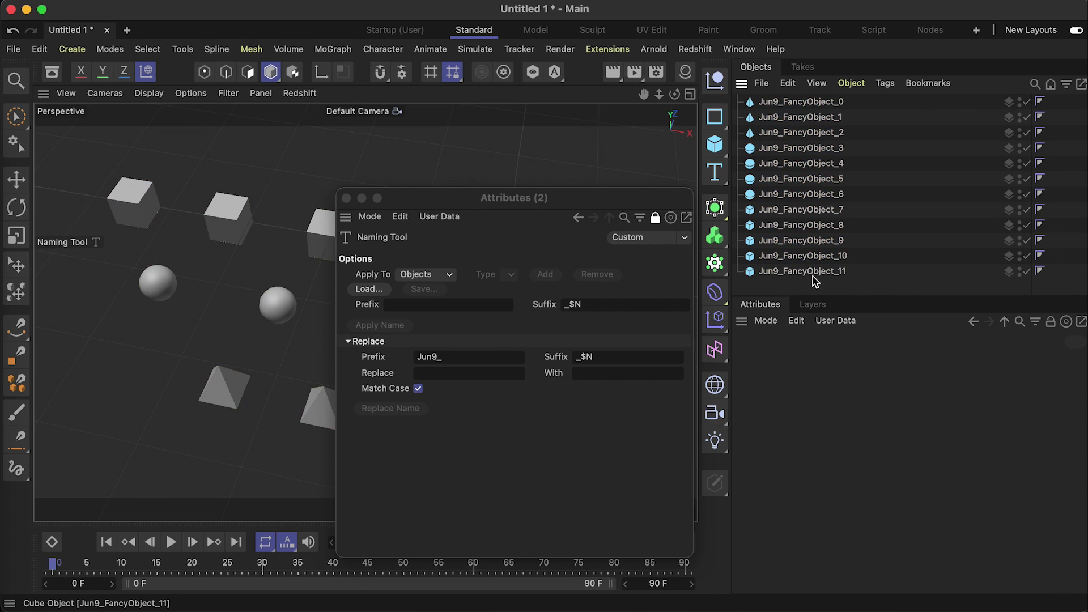
{"action": "left_click", "coordinate": [804, 102]}
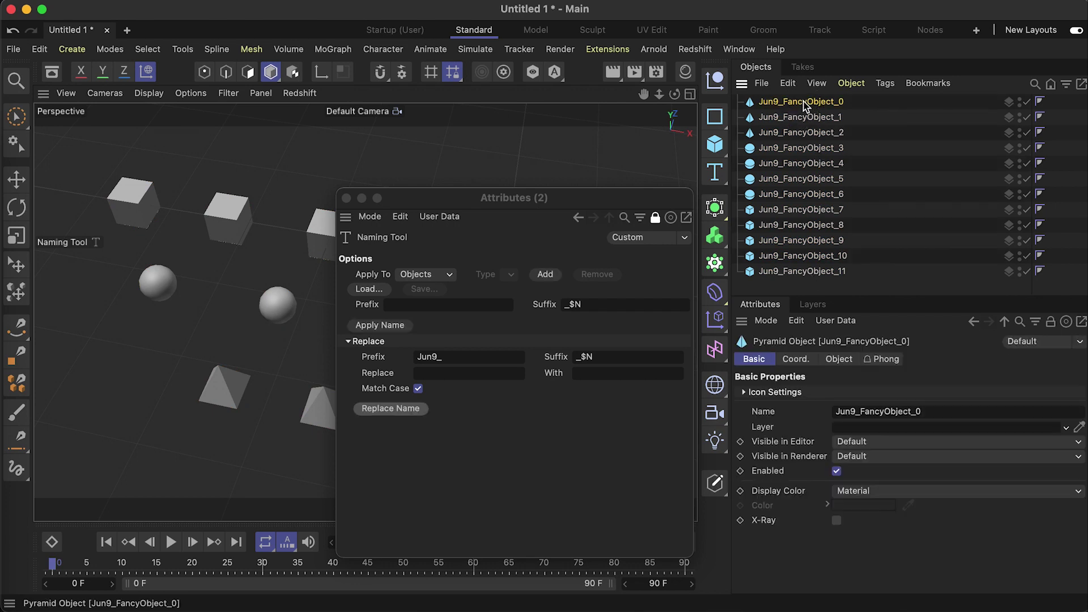
{"action": "left_click", "coordinate": [813, 273], "text": "shift"}
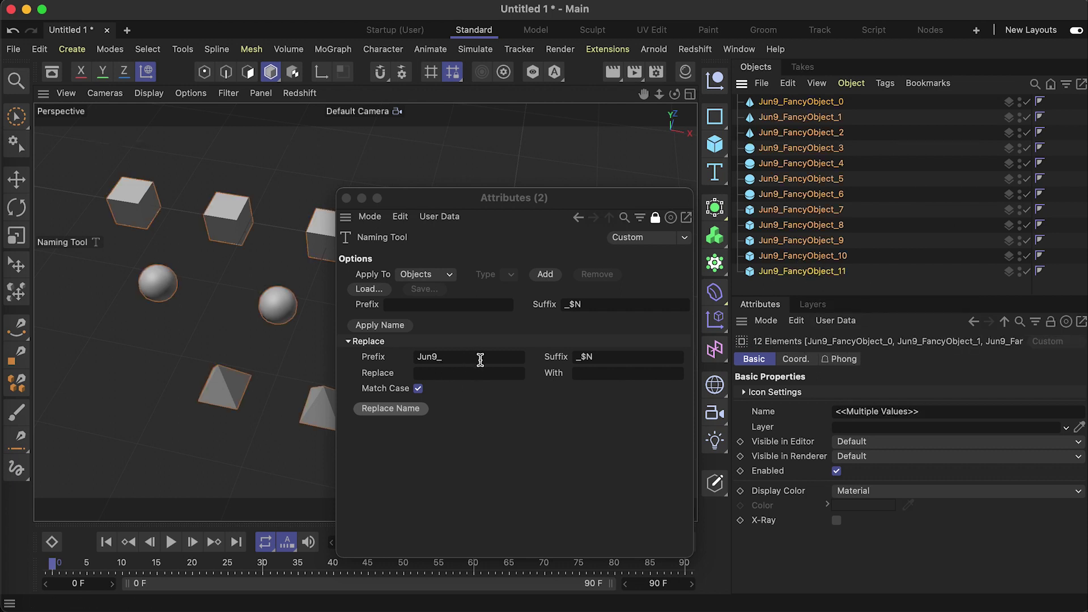
{"action": "left_click_drag", "start_coordinate": [485, 360], "coordinate": [395, 352]}
{"action": "key", "text": "BackSpace"}
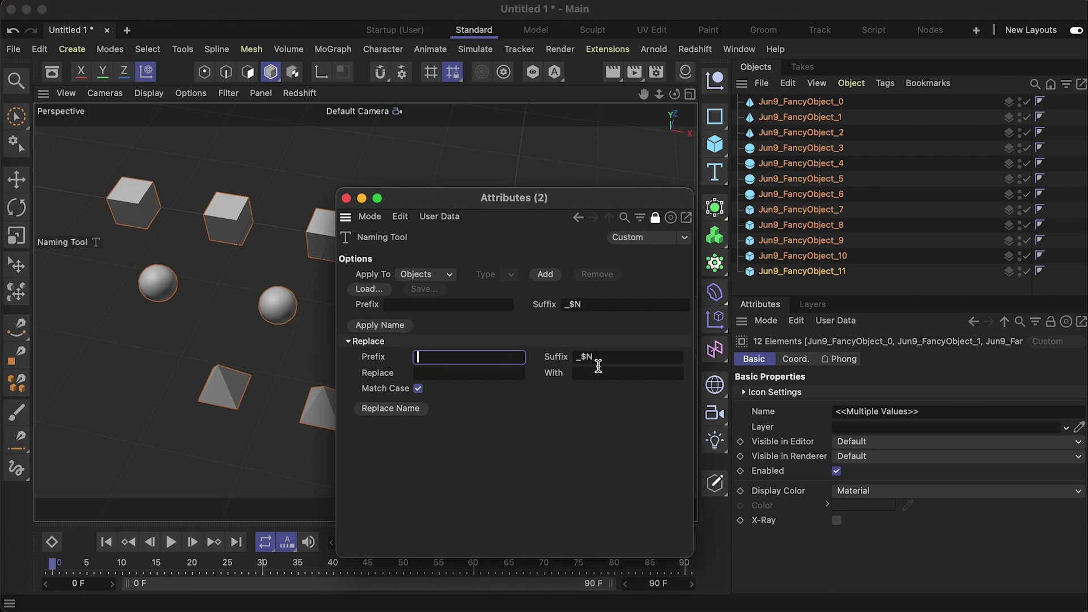
{"action": "key", "text": "Tab"}
{"action": "key", "text": "BackSpace"}
- Replace FancyObject with RegularThing in the names of all selected objects
{"action": "left_click", "coordinate": [453, 373]}
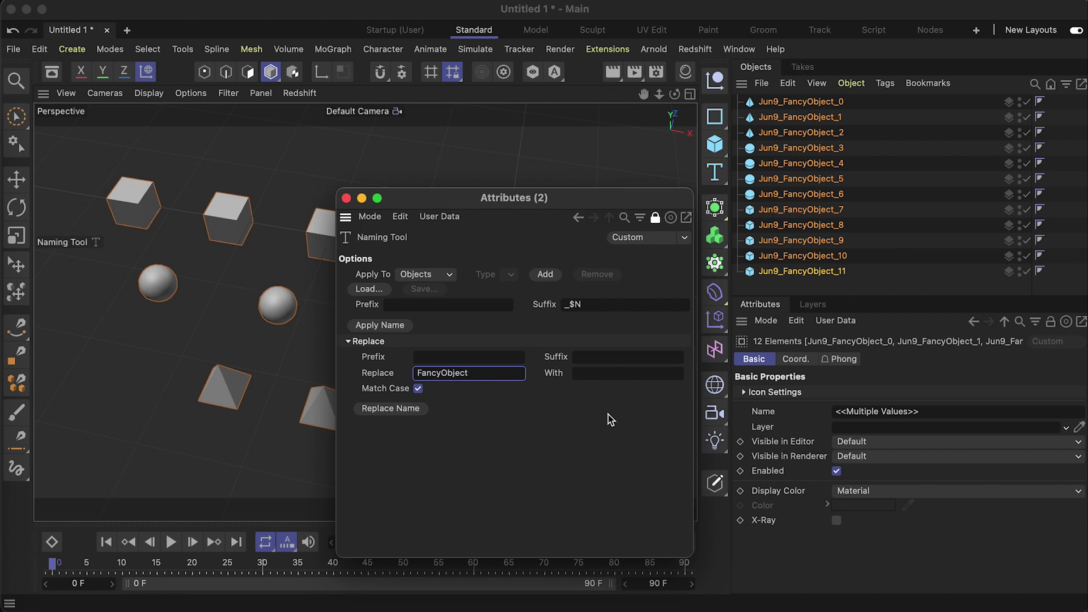
{"action": "left_click", "coordinate": [608, 372]}
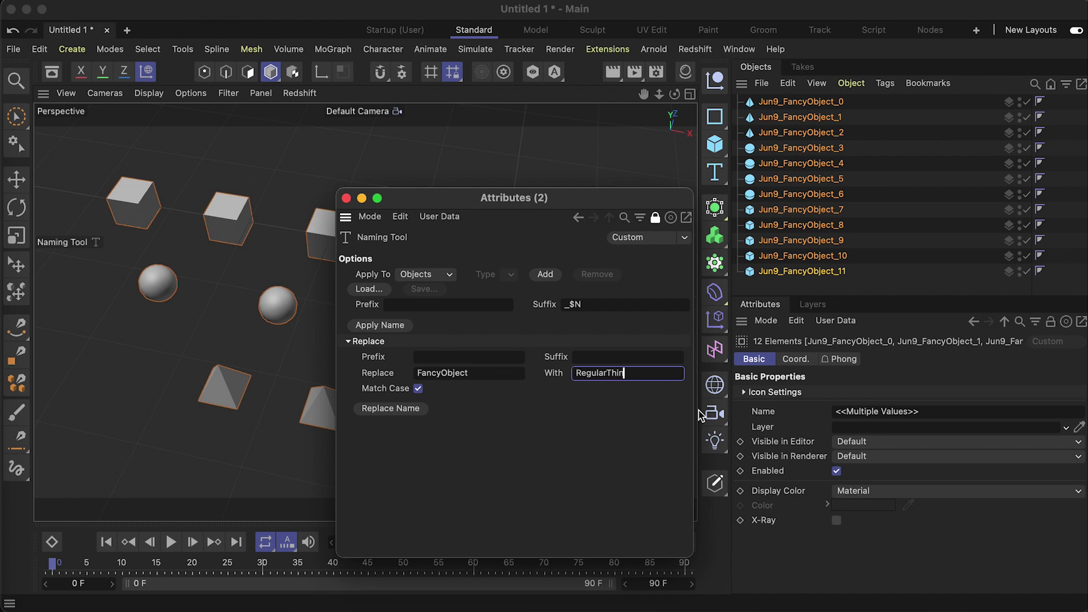
{"action": "left_click", "coordinate": [415, 409]}
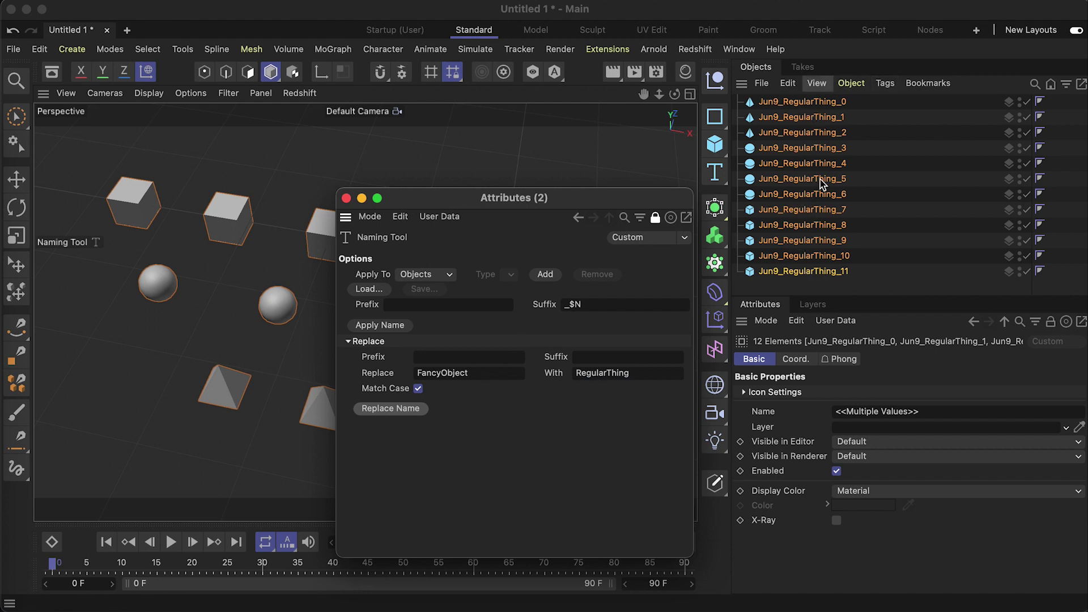
{"action": "left_click", "coordinate": [627, 373]}
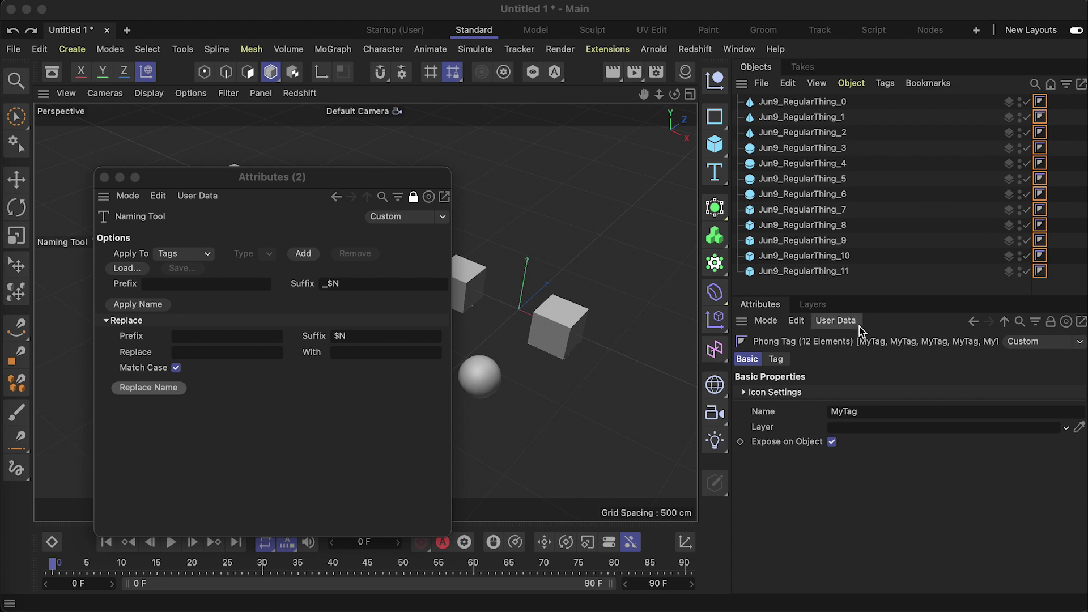
- Undo the previous renaming of the objects' Phong tags
{"action": "left_click", "coordinate": [1063, 273]}
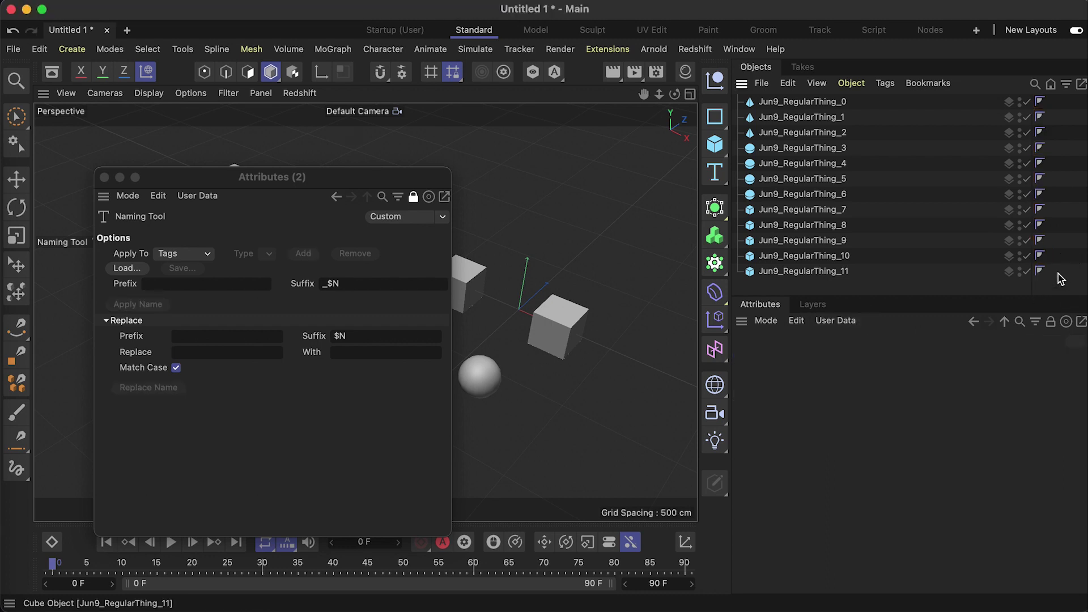
{"action": "left_click_drag", "start_coordinate": [1065, 101], "coordinate": [1033, 289]}
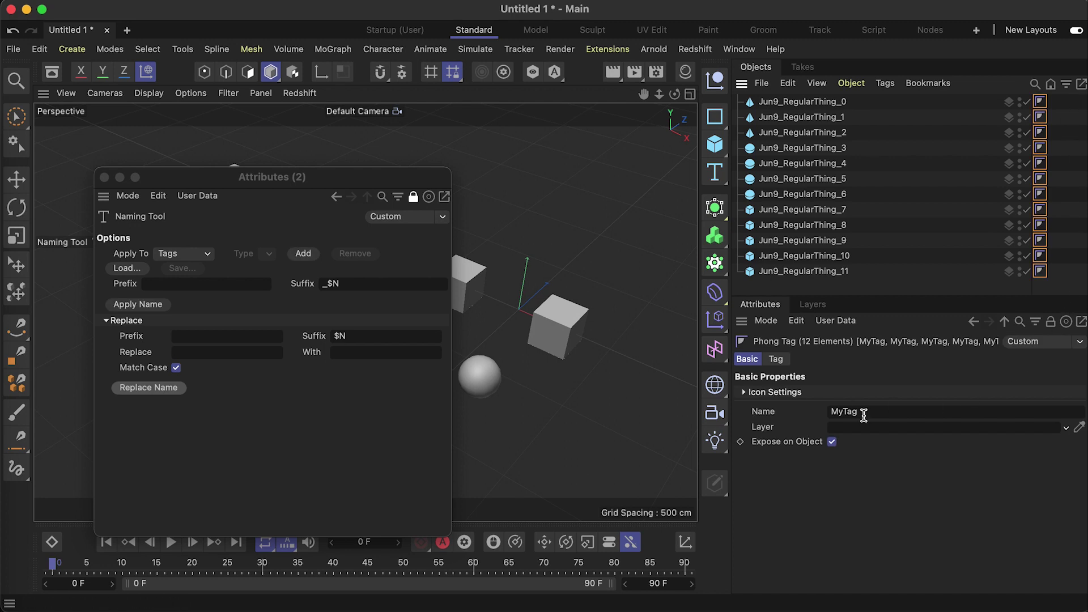
{"action": "key", "text": "super+z"}
{"action": "key", "text": "super+z"}
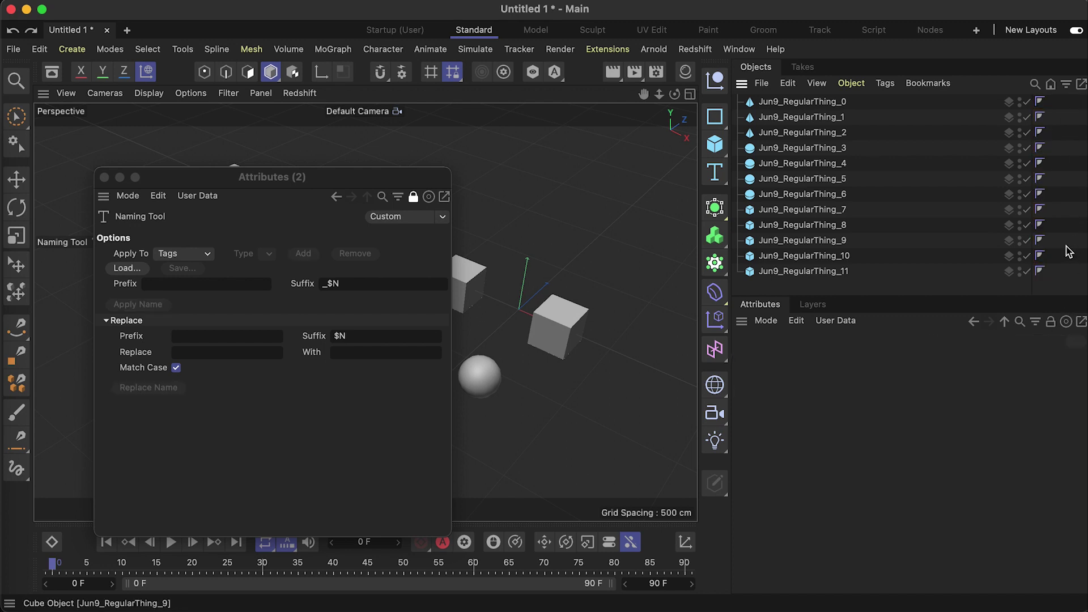
{"action": "key", "text": "super+z"}
- Select the Phong tags of all the objects and rename them together as MyTag
{"action": "left_click_drag", "start_coordinate": [1063, 104], "coordinate": [1041, 272]}
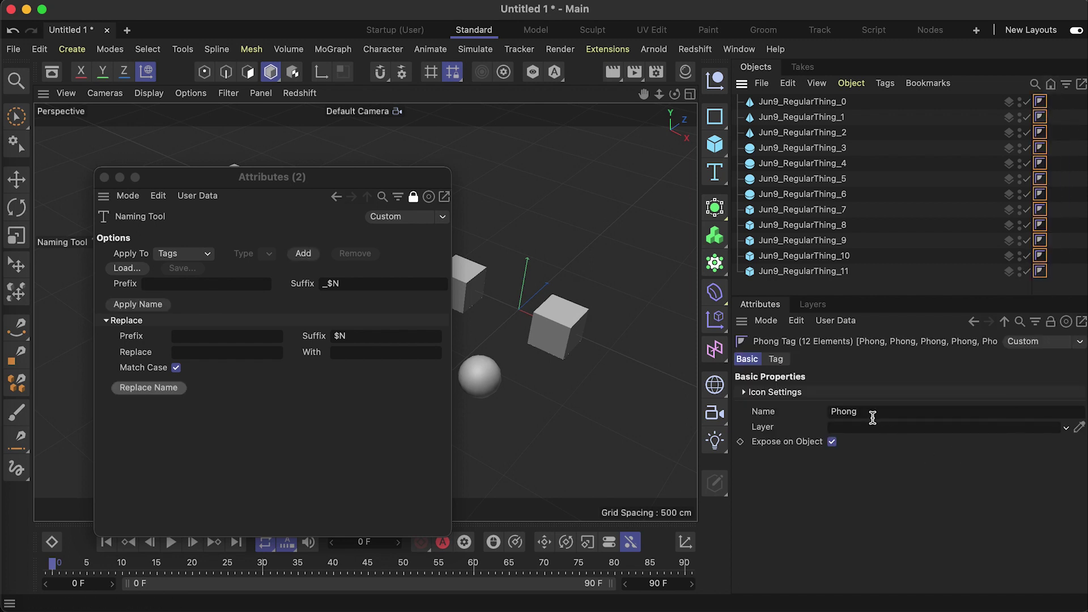
{"action": "left_click_drag", "start_coordinate": [873, 415], "coordinate": [798, 418]}
{"action": "left_click_drag", "start_coordinate": [876, 413], "coordinate": [792, 409]}
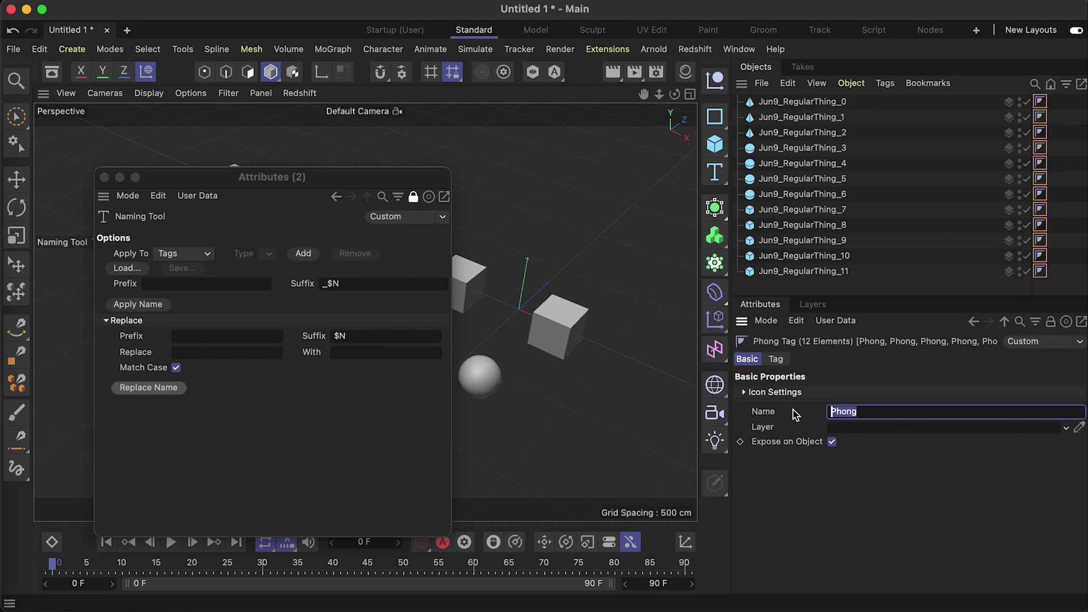
{"action": "type", "text": "My"}
{"action": "type", "text": "Tag"}
{"action": "key", "text": "Return"}
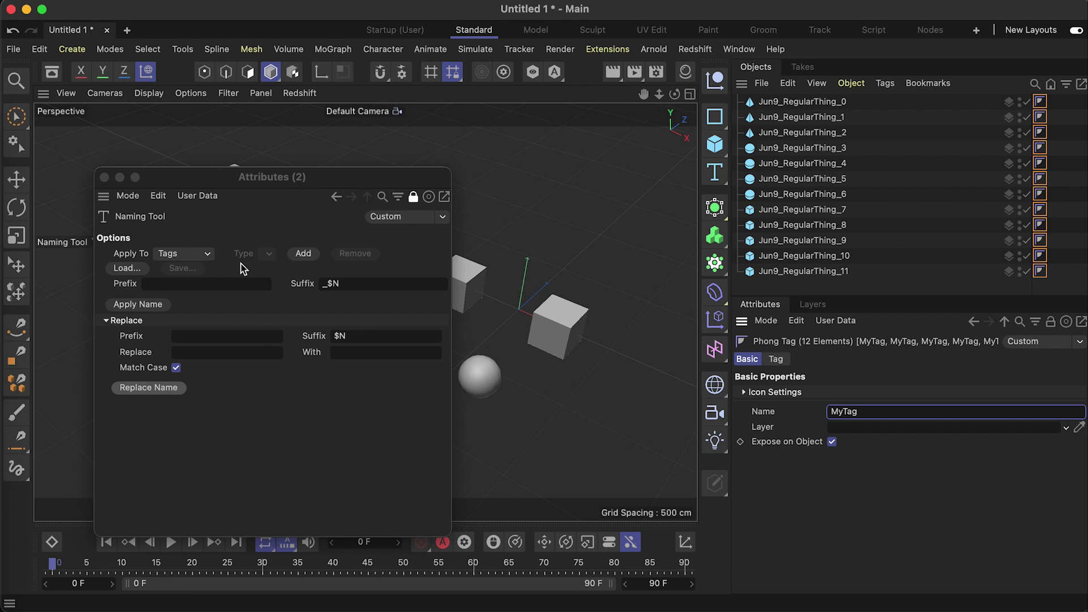
- Apply the Naming Tool to Tags and number the selected tags' names using the Replace suffix $N
{"action": "left_click", "coordinate": [199, 256]}
{"action": "left_click", "coordinate": [190, 265]}
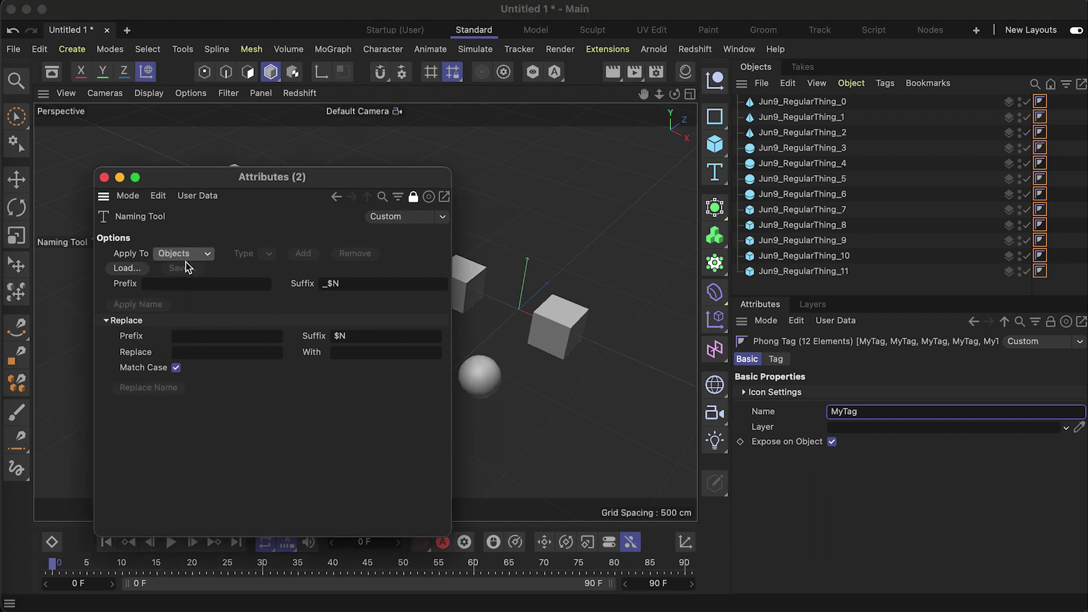
{"action": "left_click", "coordinate": [181, 256]}
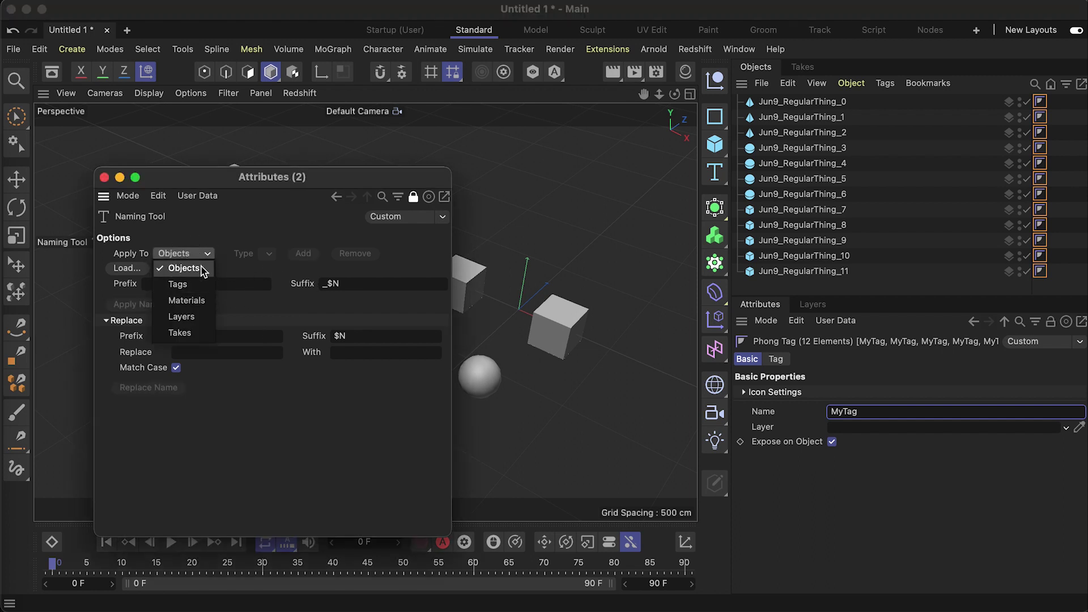
{"action": "left_click", "coordinate": [182, 283]}
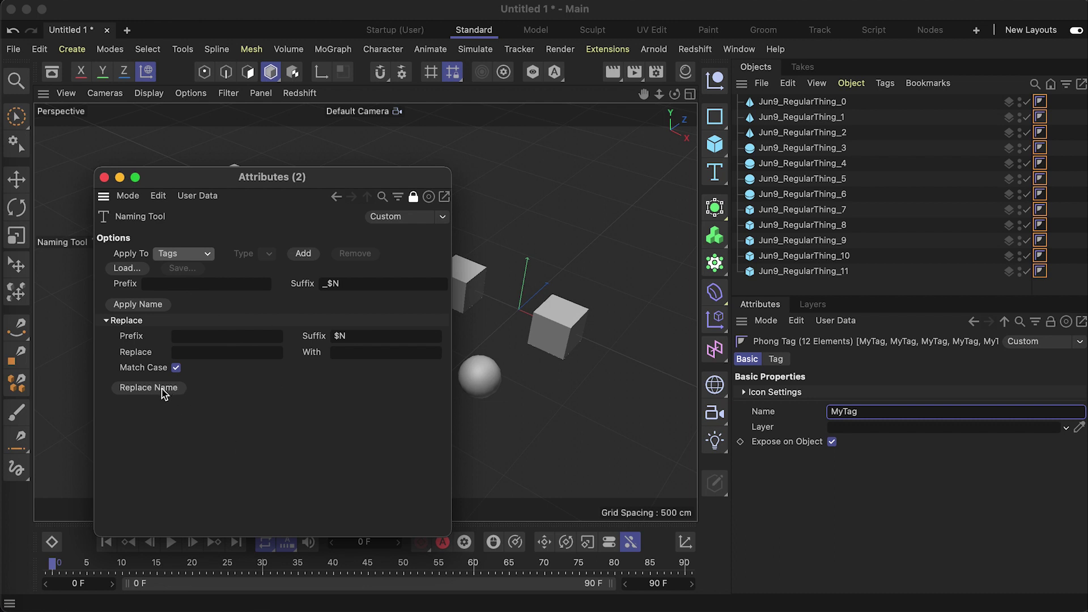
{"action": "left_click", "coordinate": [346, 335]}
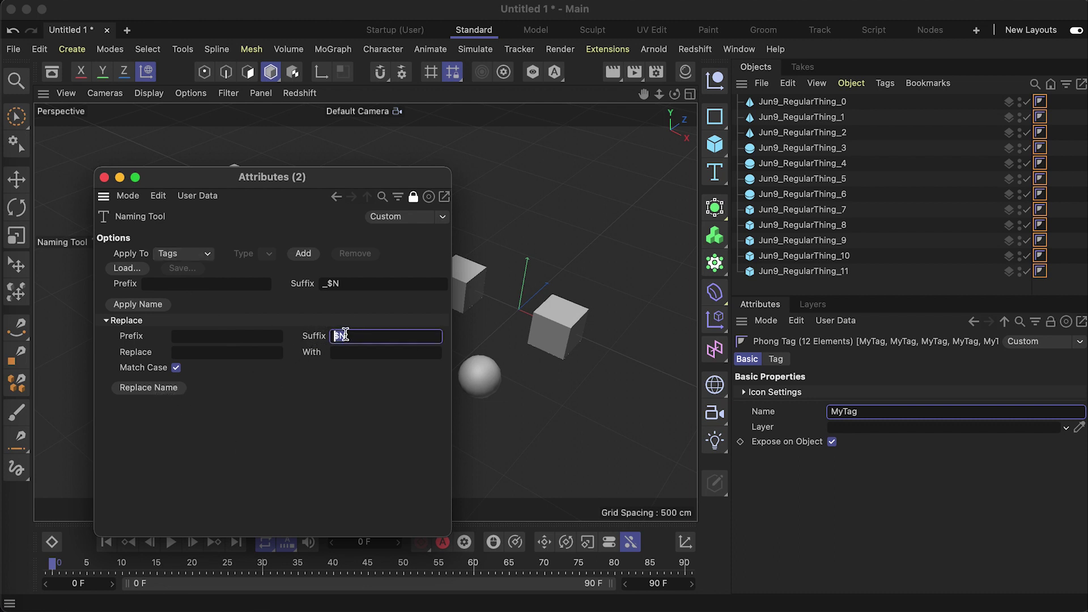
{"action": "left_click", "coordinate": [158, 395]}
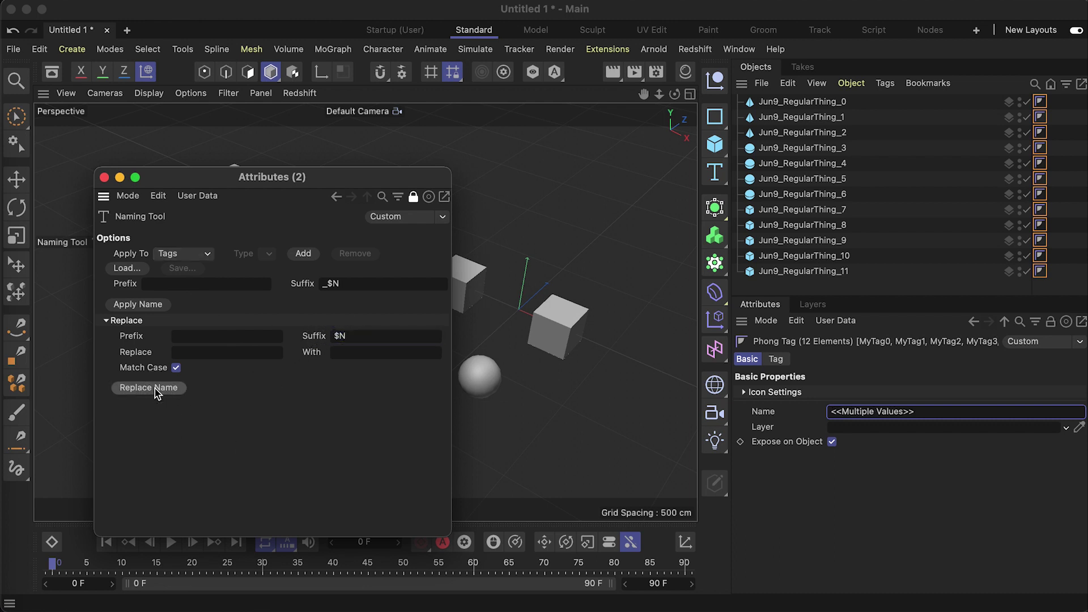
- Check the names of individual Phong tags on several cubes and spheres
{"action": "left_click", "coordinate": [1047, 275]}
{"action": "left_click", "coordinate": [1042, 273]}
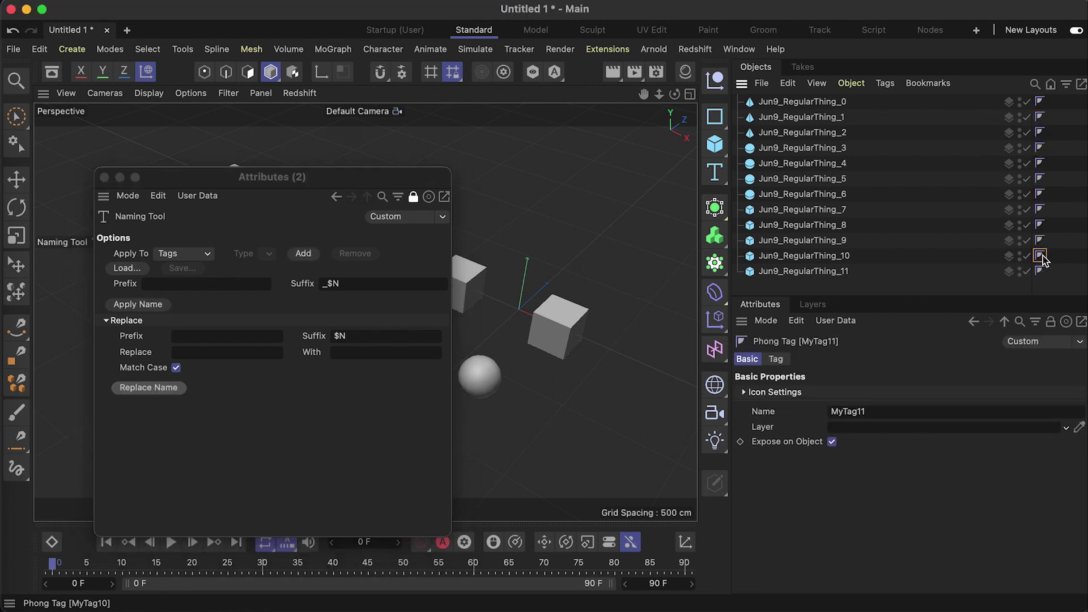
{"action": "left_click", "coordinate": [1040, 225]}
{"action": "left_click", "coordinate": [1041, 198]}
{"action": "left_click", "coordinate": [1046, 162]}
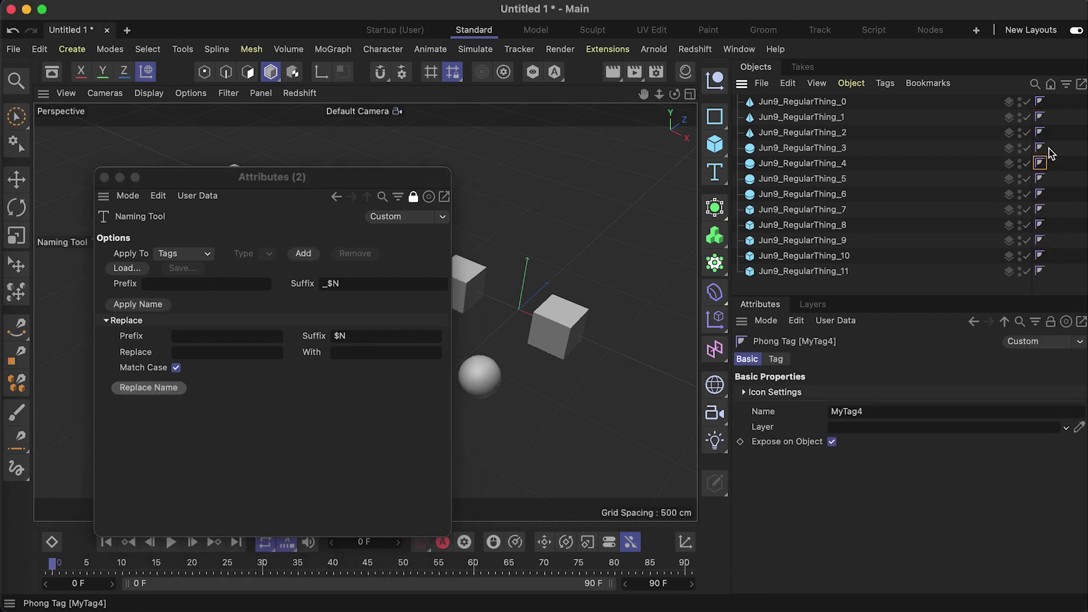
{"action": "left_click", "coordinate": [1051, 125]}
- Open the Material Manager and create nine new default materials
{"action": "left_click", "coordinate": [686, 74]}
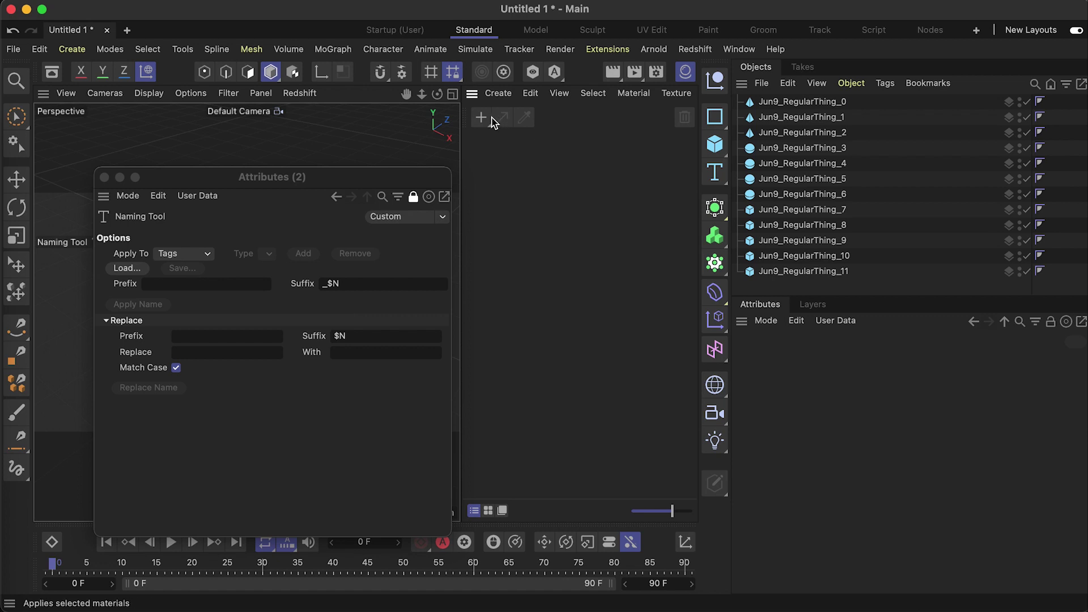
{"action": "left_click", "coordinate": [498, 93]}
{"action": "left_click", "coordinate": [521, 111]}
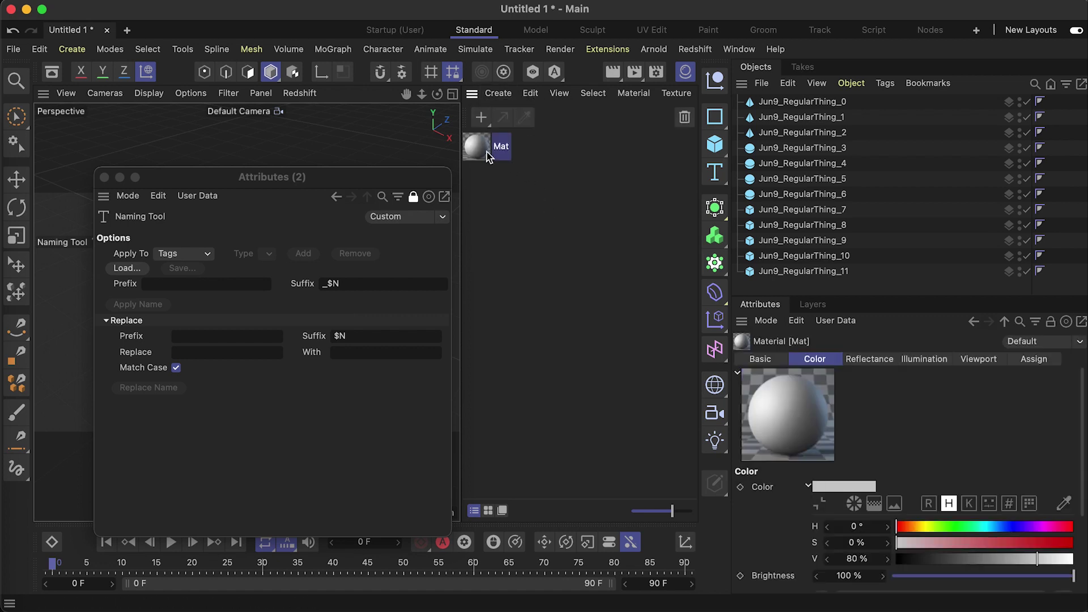
{"action": "double_click", "coordinate": [485, 179]}
{"action": "double_click", "coordinate": [503, 240]}
{"action": "double_click", "coordinate": [503, 269]}
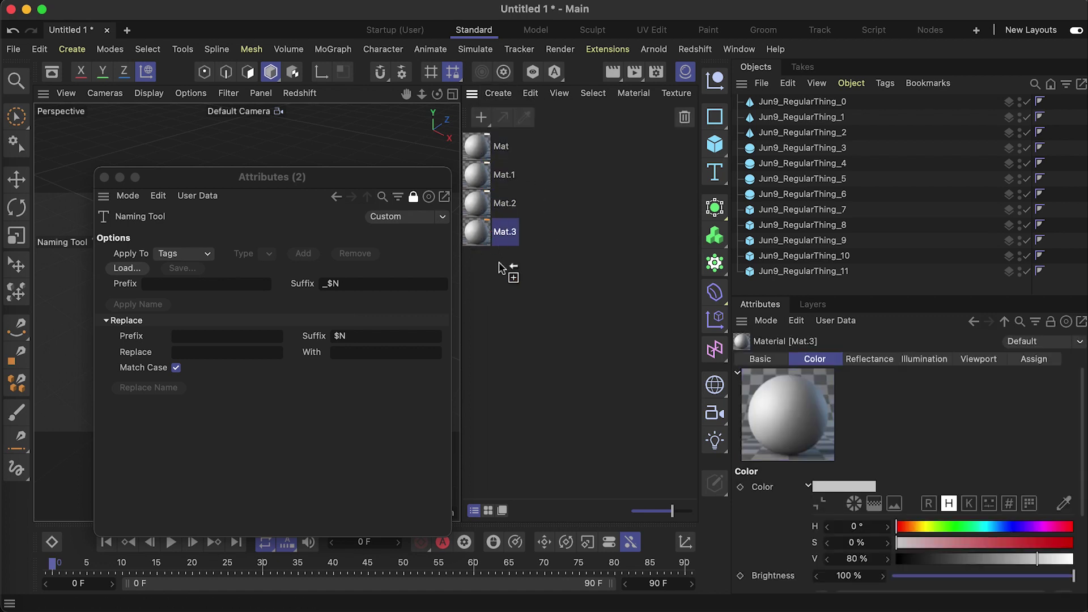
{"action": "double_click", "coordinate": [503, 311]}
{"action": "double_click", "coordinate": [506, 345]}
{"action": "double_click", "coordinate": [506, 345]}
{"action": "double_click", "coordinate": [499, 377]}
{"action": "double_click", "coordinate": [511, 434]}
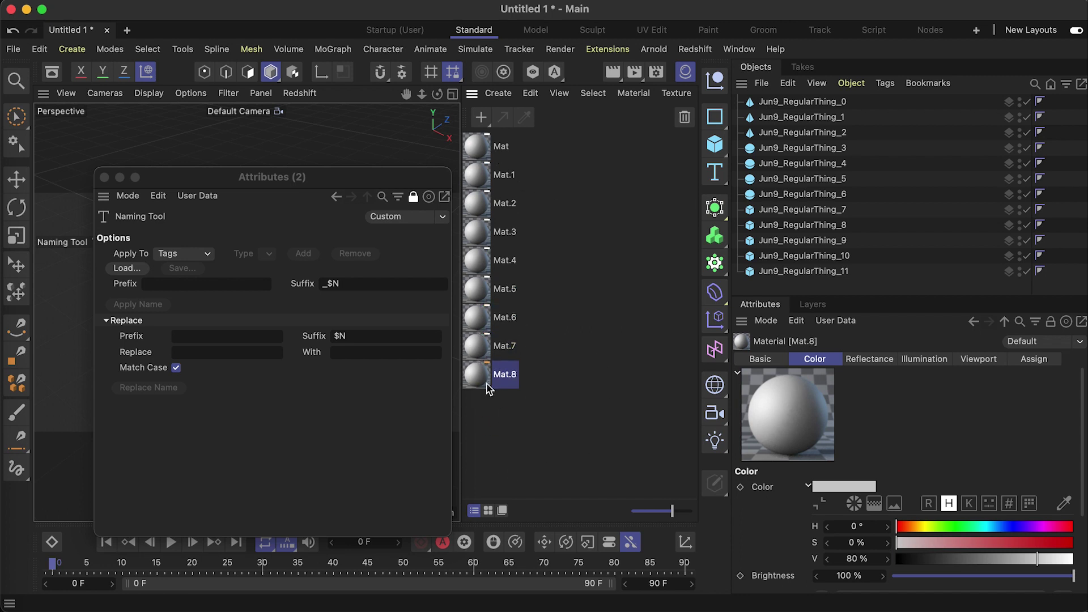
{"action": "left_click", "coordinate": [512, 436]}
- Select all nine materials in the Material Manager and rename them together as JoesShaders
{"action": "left_click", "coordinate": [498, 382]}
{"action": "left_click", "coordinate": [484, 146], "text": "shift"}
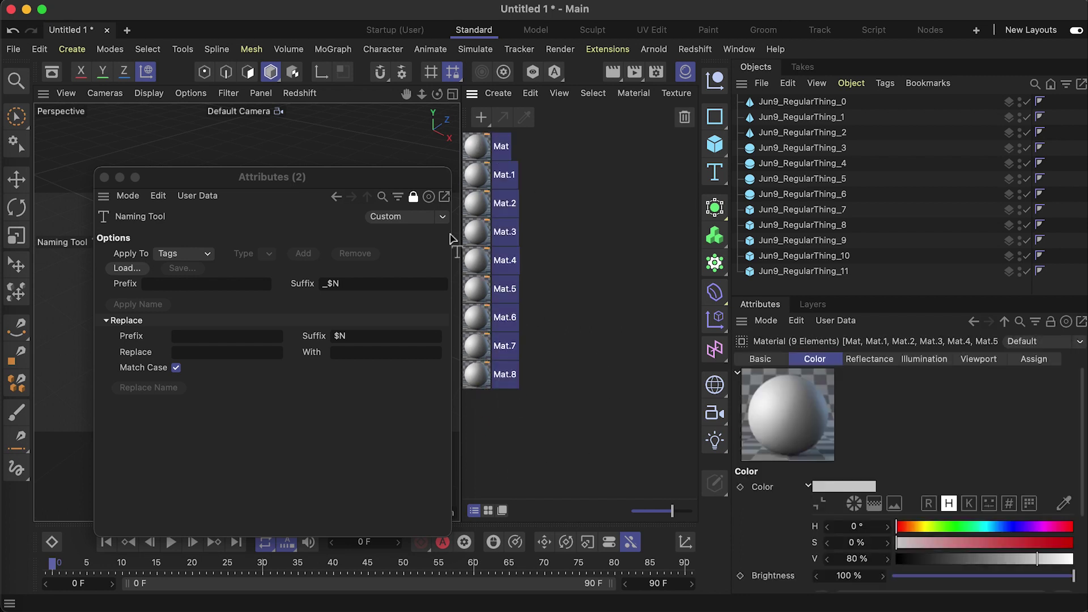
{"action": "left_click_drag", "start_coordinate": [300, 181], "coordinate": [286, 139]}
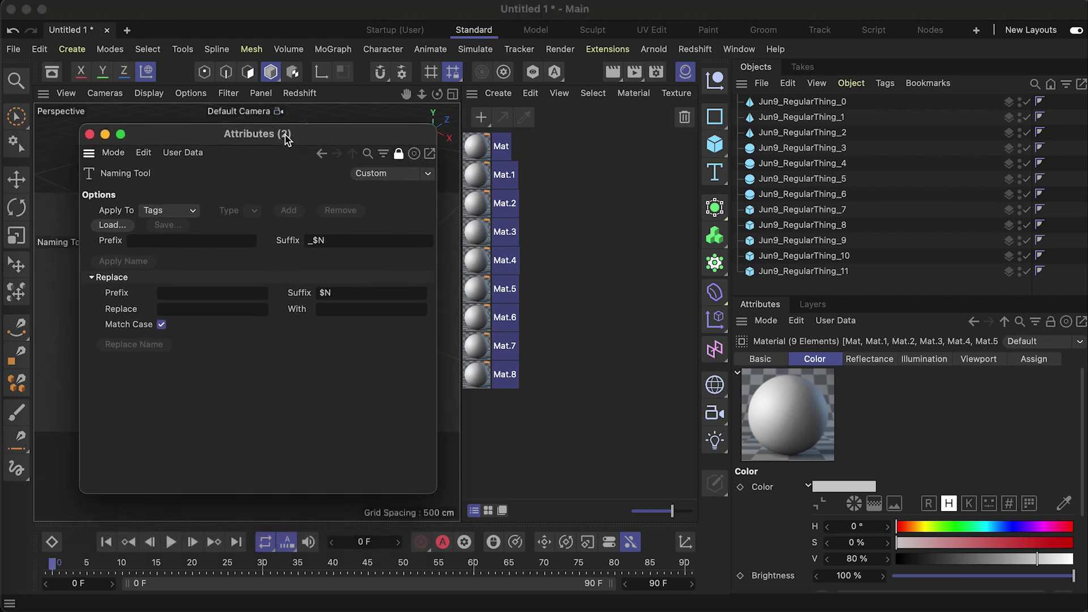
{"action": "left_click", "coordinate": [184, 214]}
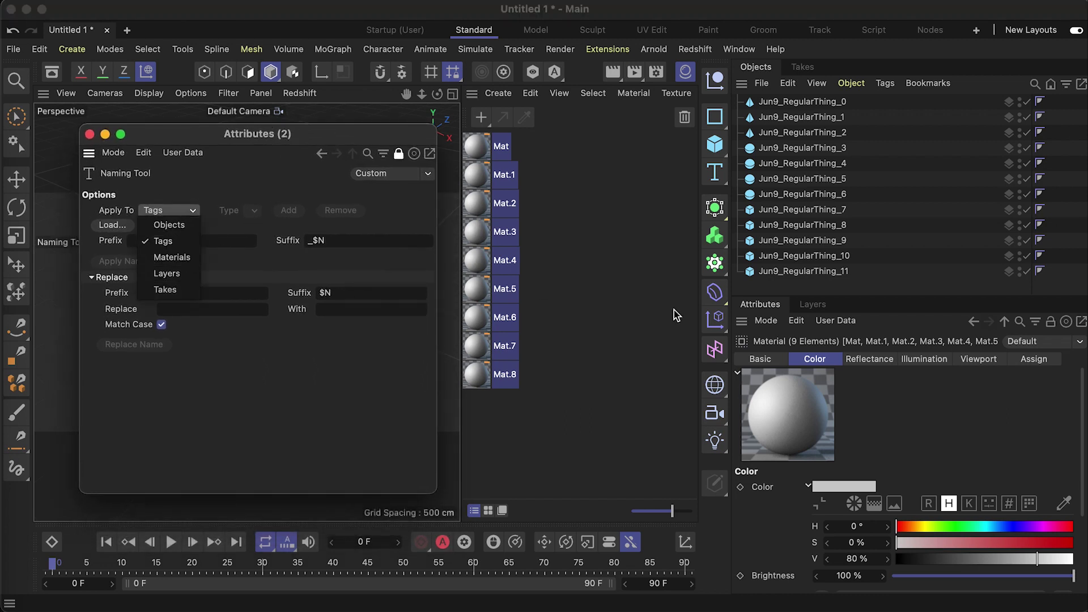
{"action": "left_click", "coordinate": [574, 441]}
{"action": "left_click", "coordinate": [760, 359]}
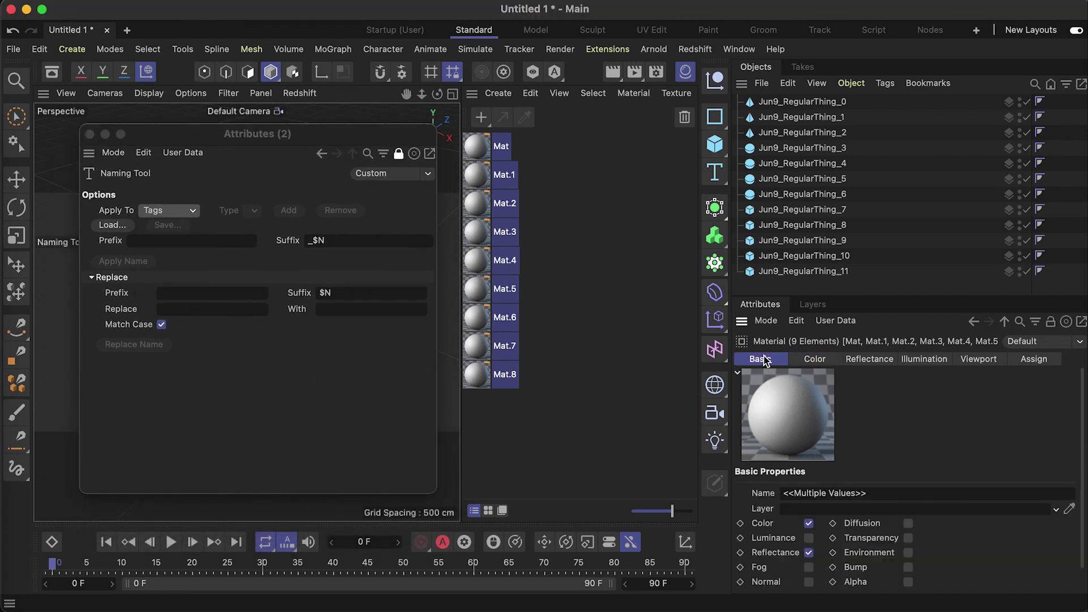
{"action": "left_click", "coordinate": [891, 493]}
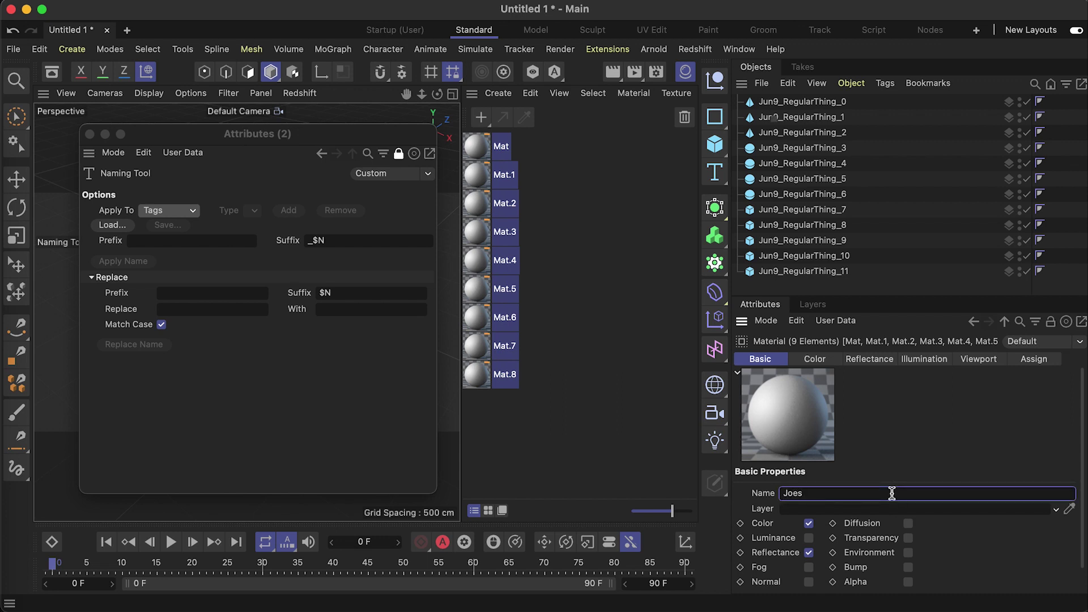
{"action": "key", "text": "Return"}
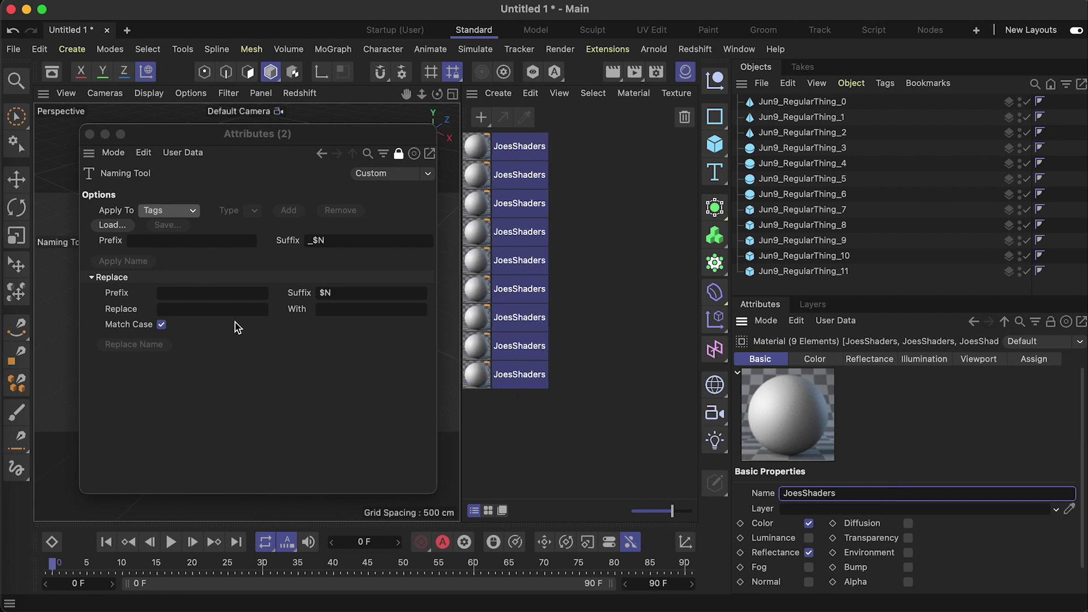
- Apply the Naming Tool to Materials and rename the selected ones using the Replace prefix Today_ and suffix _$N
{"action": "left_click", "coordinate": [207, 293]}
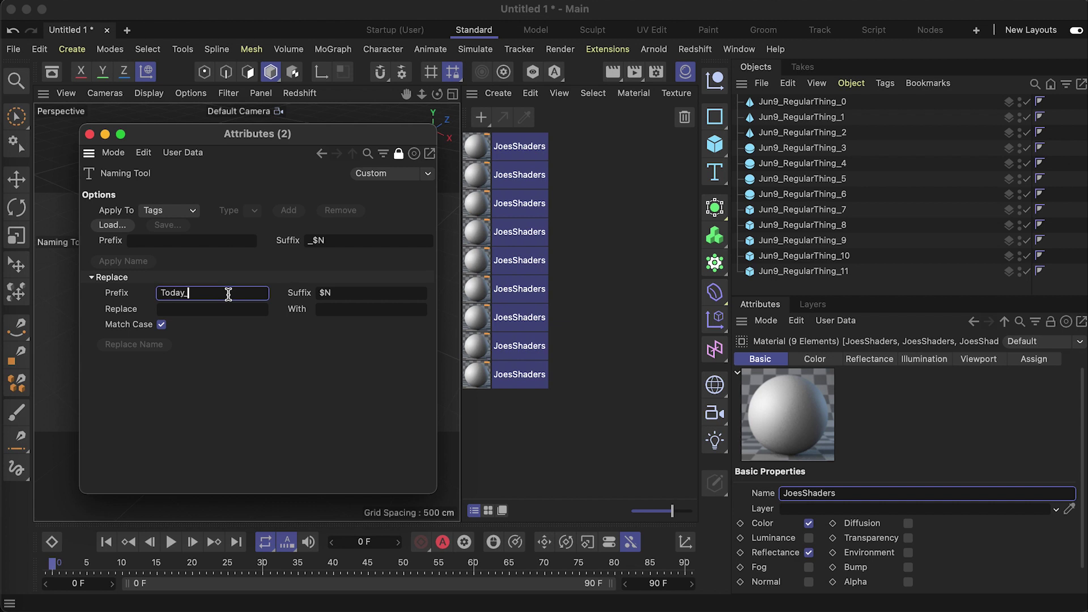
{"action": "left_click", "coordinate": [355, 292]}
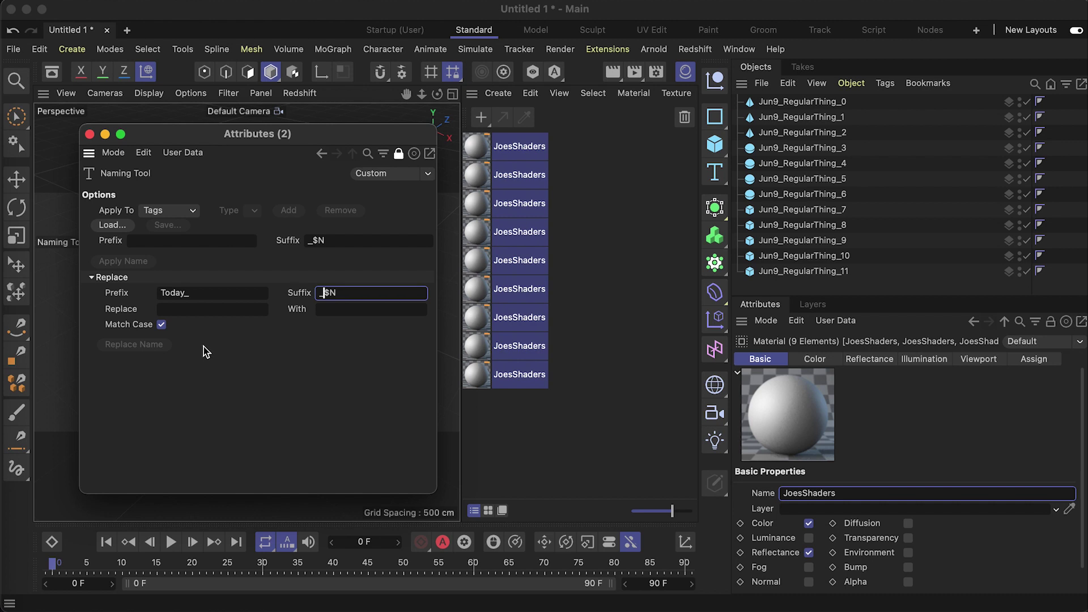
{"action": "left_click", "coordinate": [175, 212]}
{"action": "left_click", "coordinate": [190, 258]}
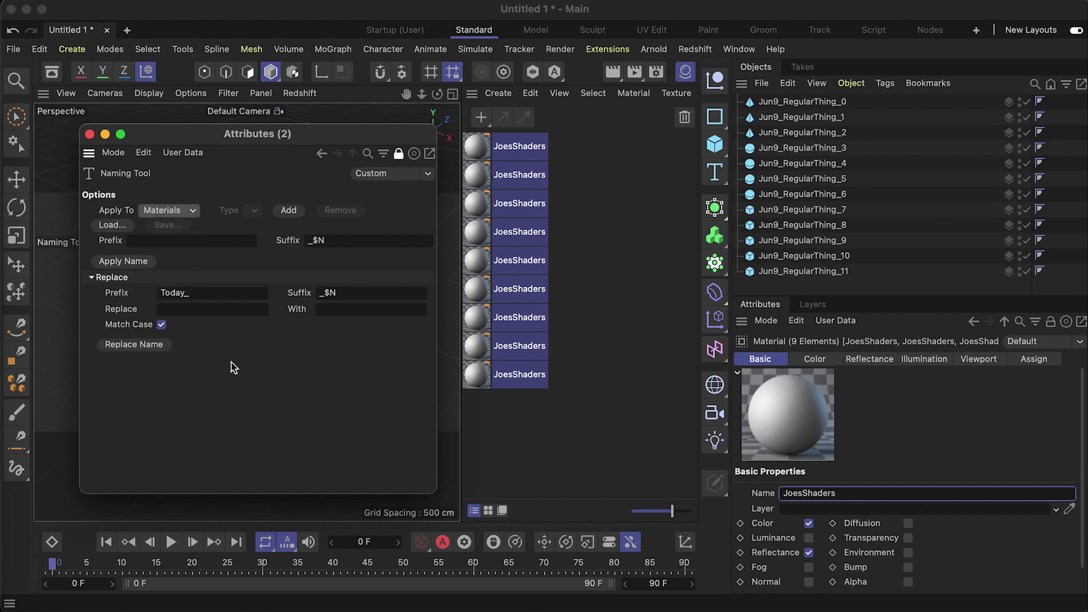
{"action": "left_click", "coordinate": [133, 346]}
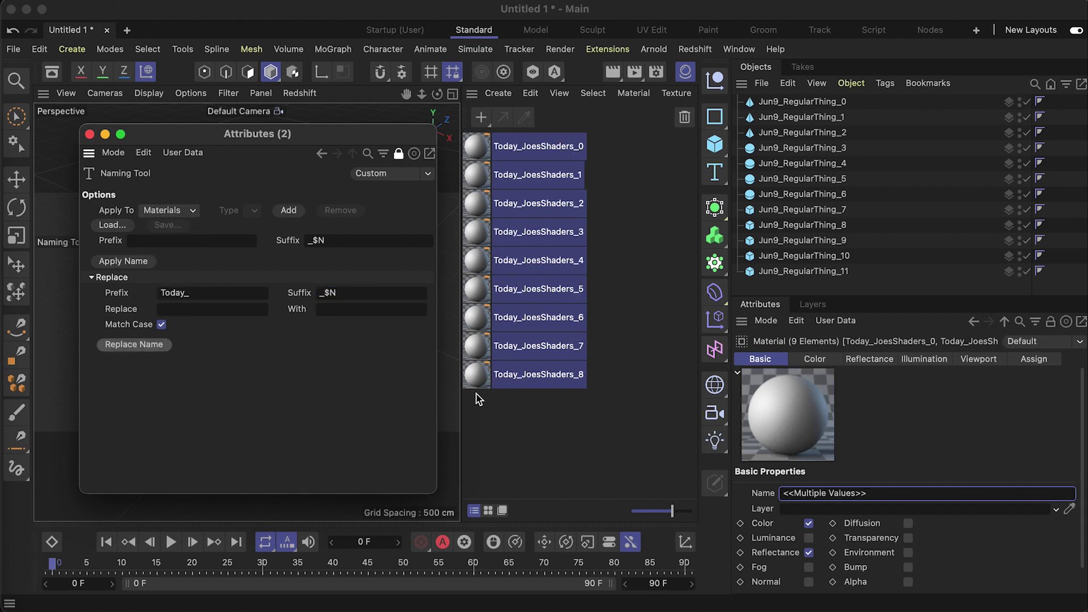
{"action": "left_click", "coordinate": [181, 212]}
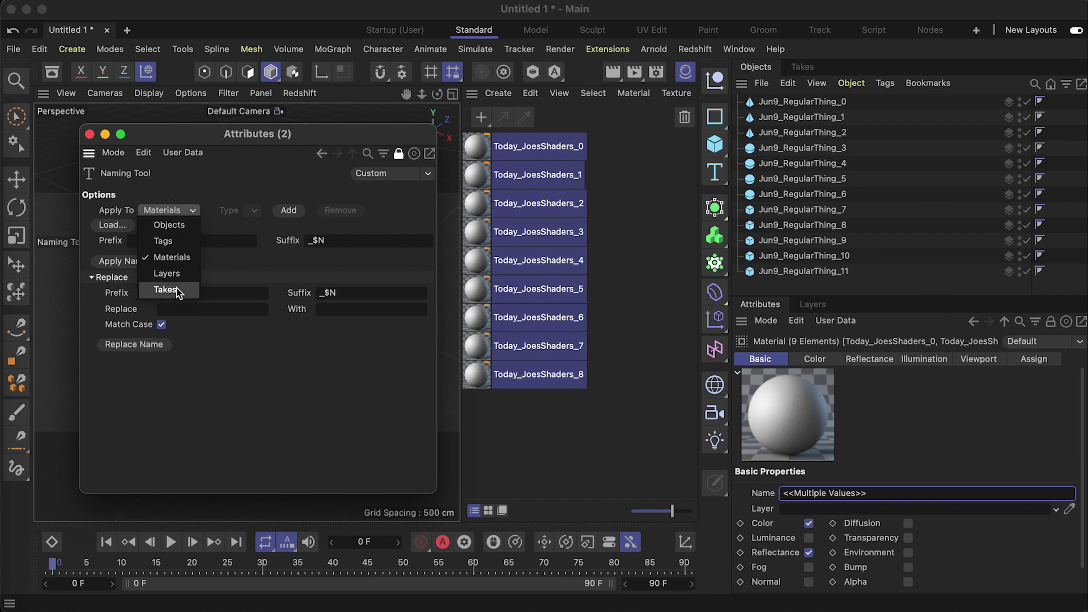
{"action": "left_click", "coordinate": [270, 459]}
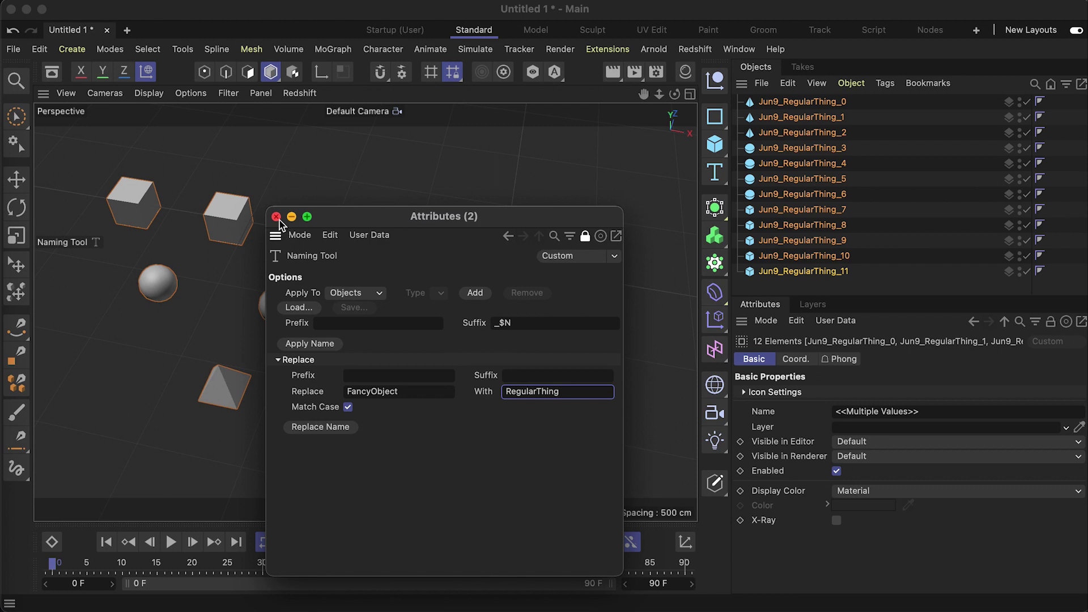
{"action": "left_click", "coordinate": [276, 217]}
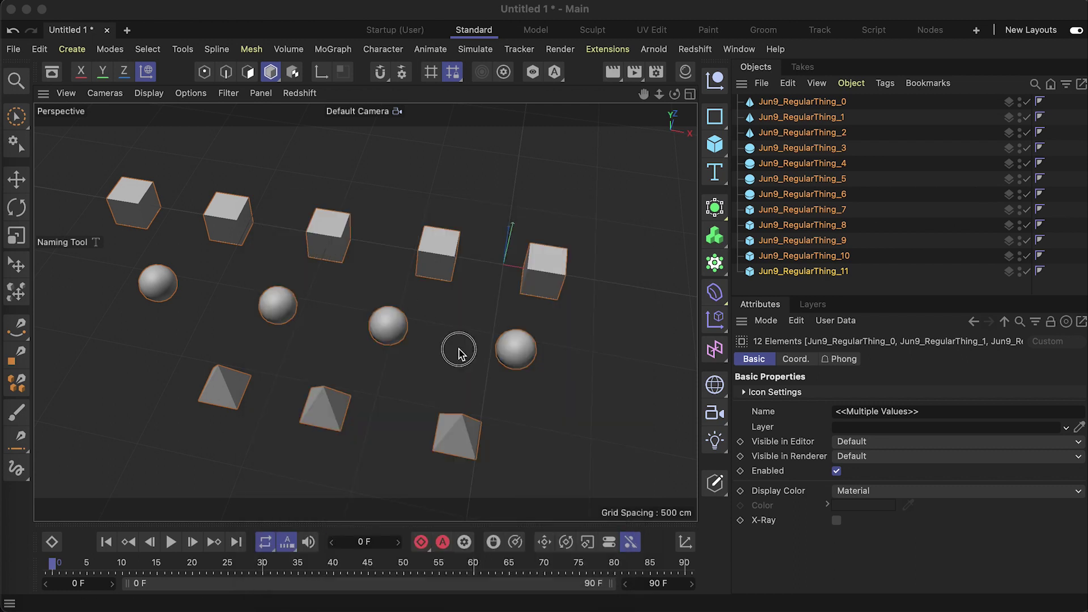
{"action": "left_click_drag", "start_coordinate": [457, 348], "coordinate": [391, 319], "text": "alt"}
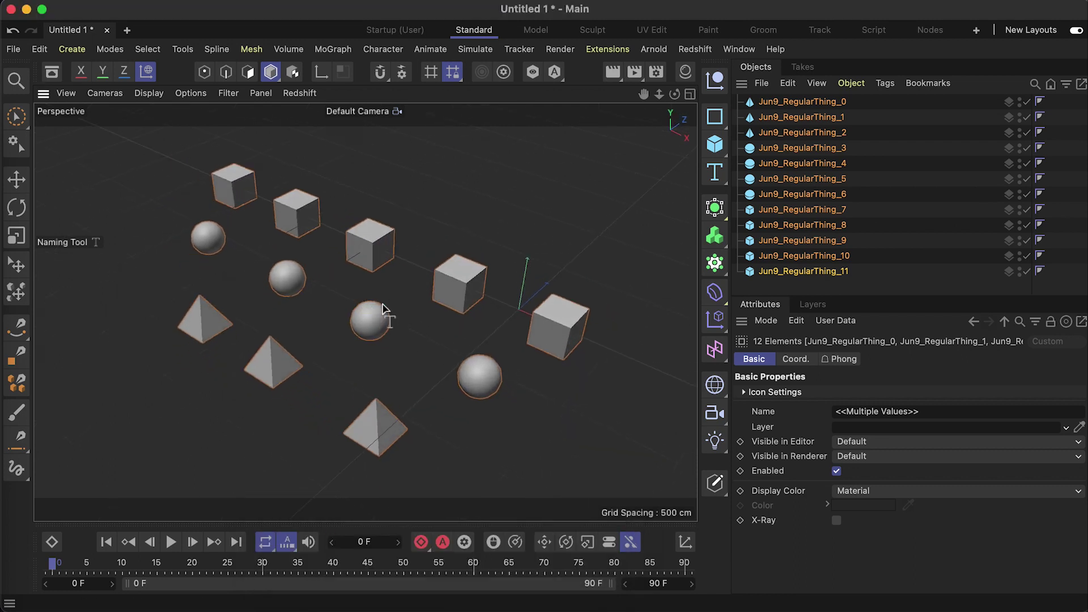